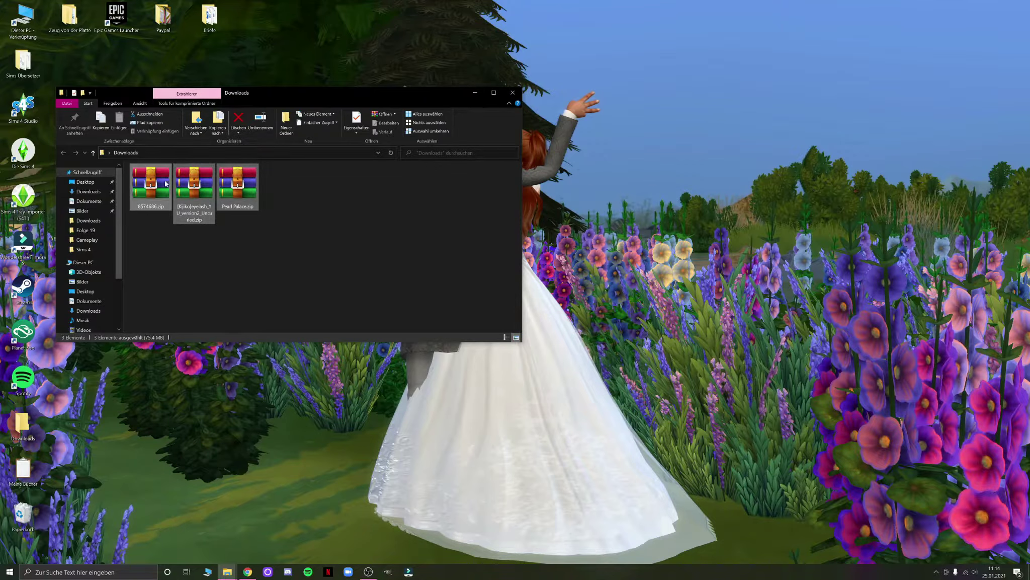
Step: Extract the Pearl Palace.zip archive directly into the Downloads folder
click(288, 182)
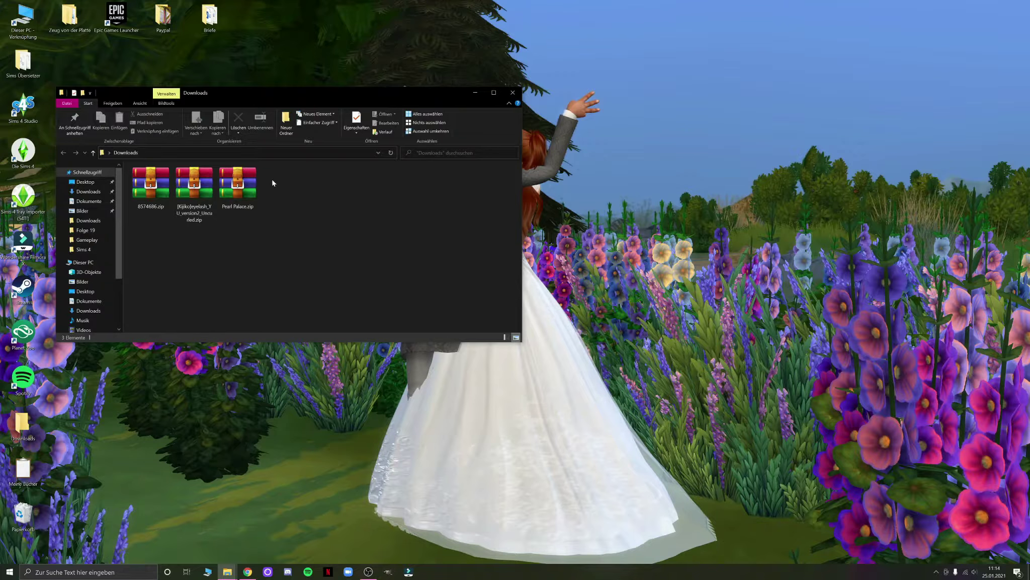
drag(327, 93, 473, 116)
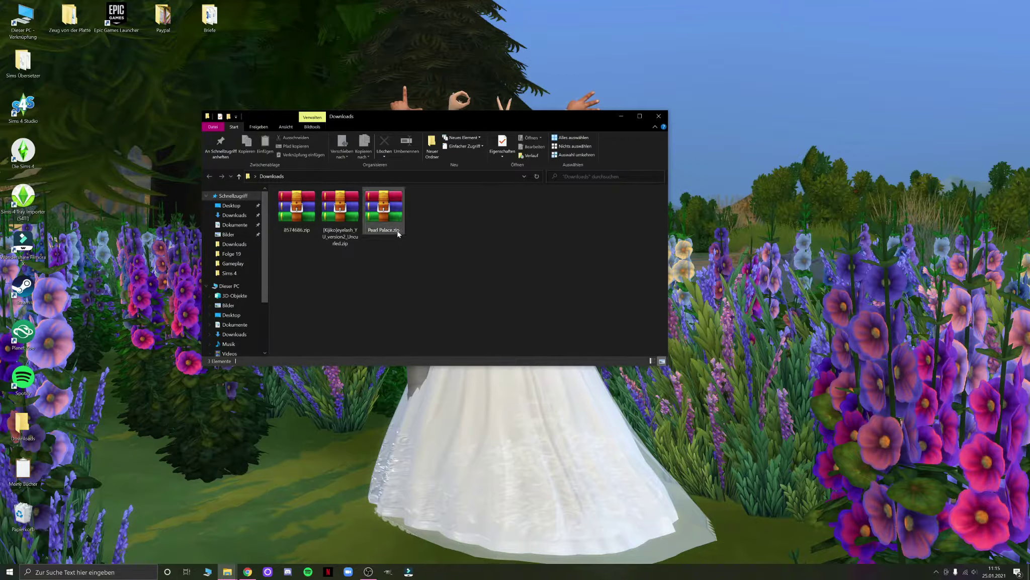
click(382, 207)
right_click(383, 207)
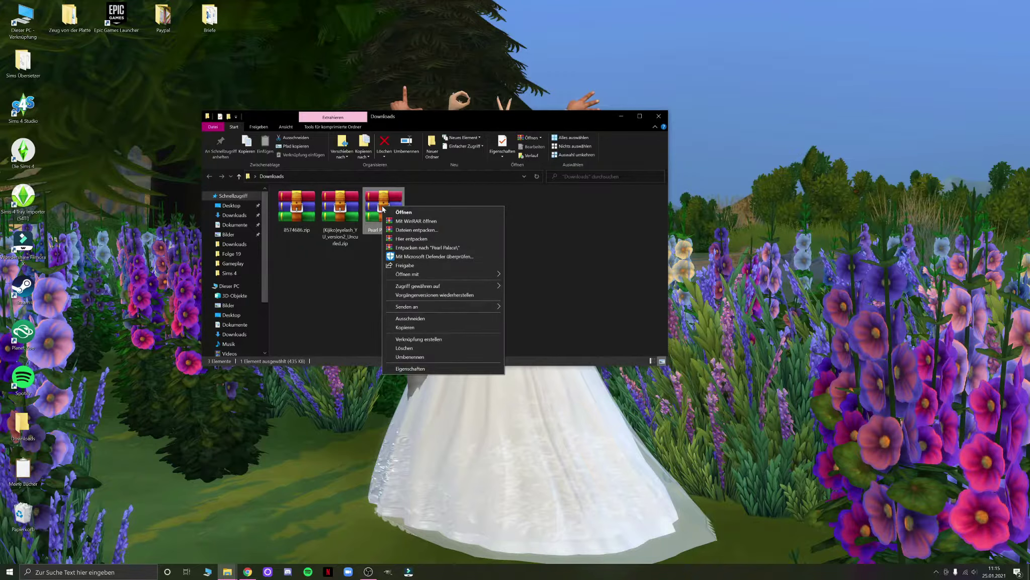
click(412, 239)
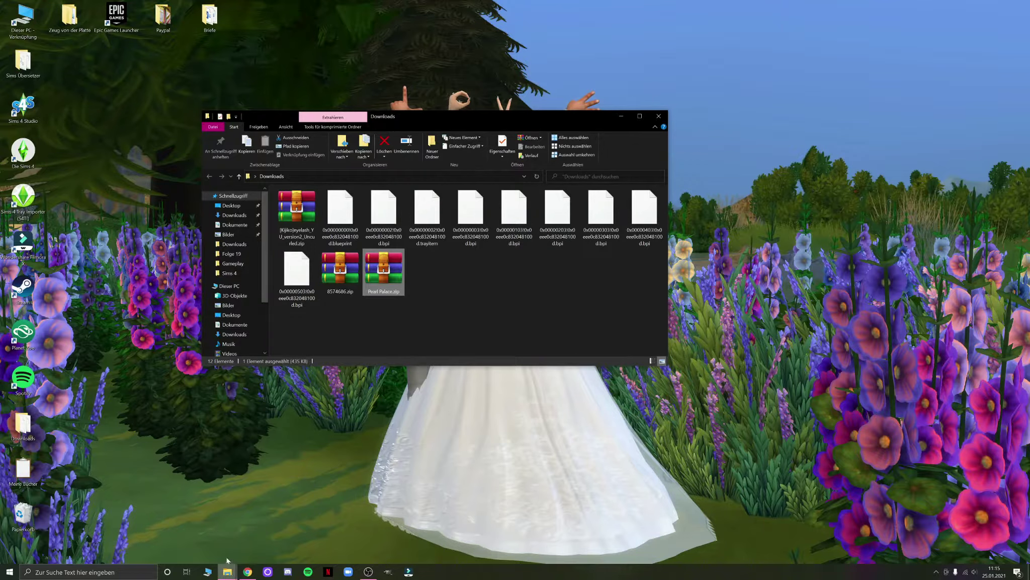
Step: Open the Tray folder under Dokumente > Electronic Arts > Die Sims 4 in a second Explorer window beside Downloads
middle_click(227, 573)
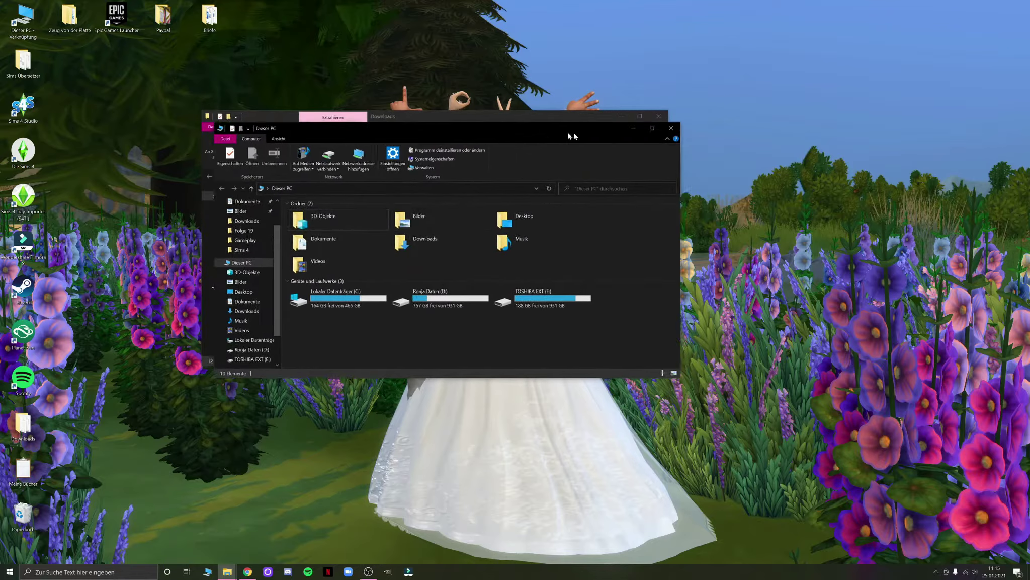
double_click(672, 266)
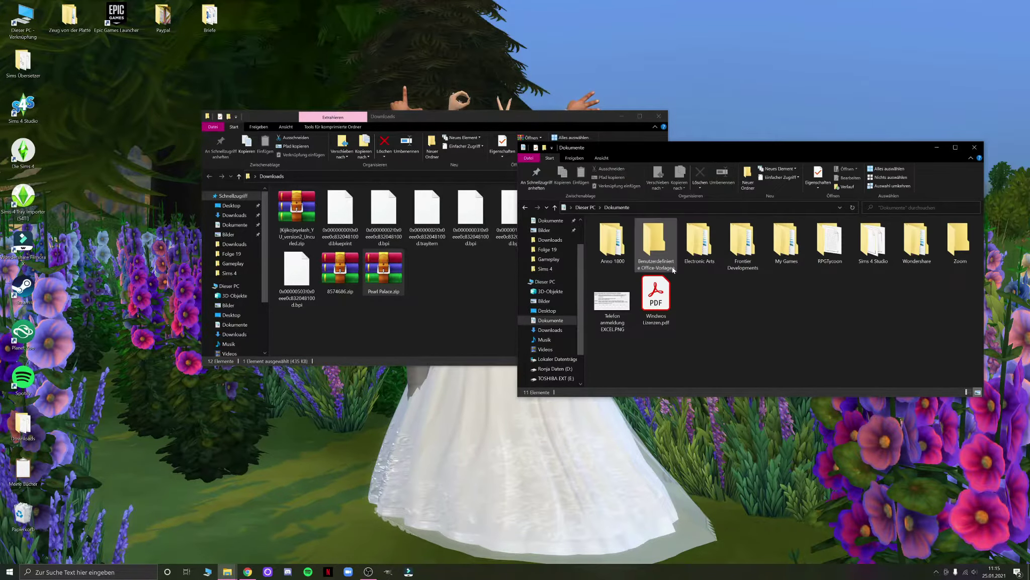
double_click(706, 246)
double_click(612, 234)
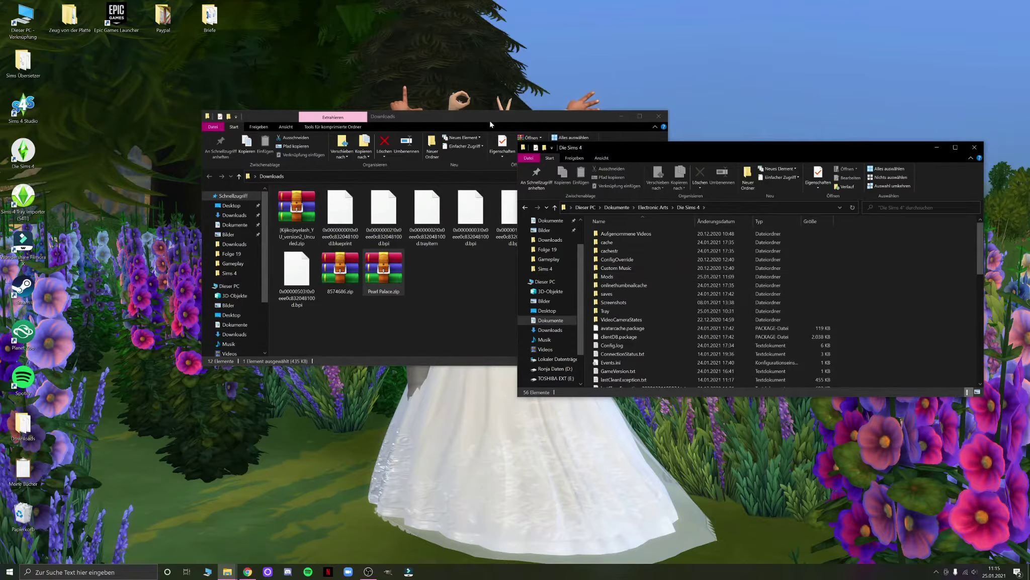
drag(490, 120, 453, 112)
click(293, 217)
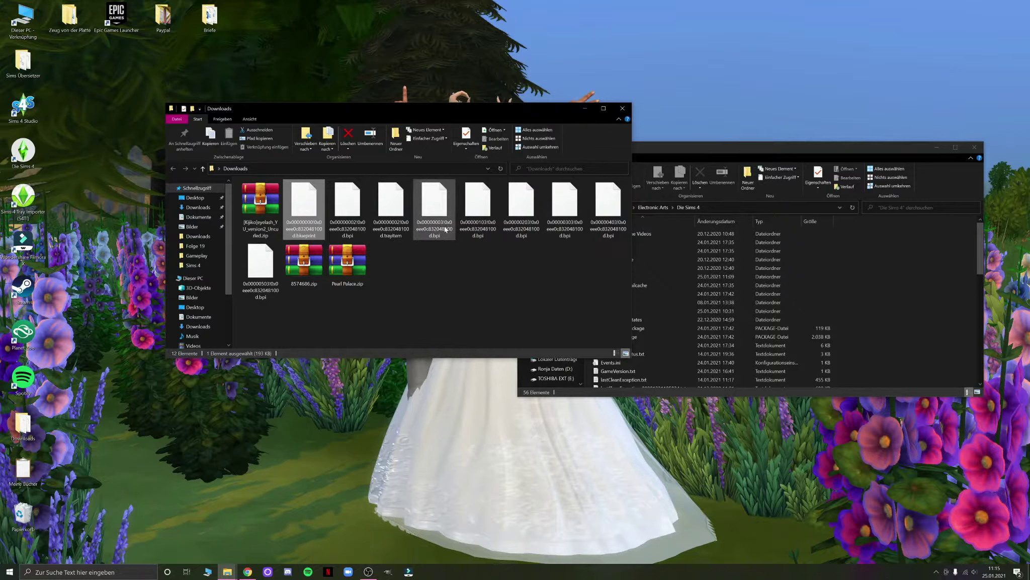
click(654, 302)
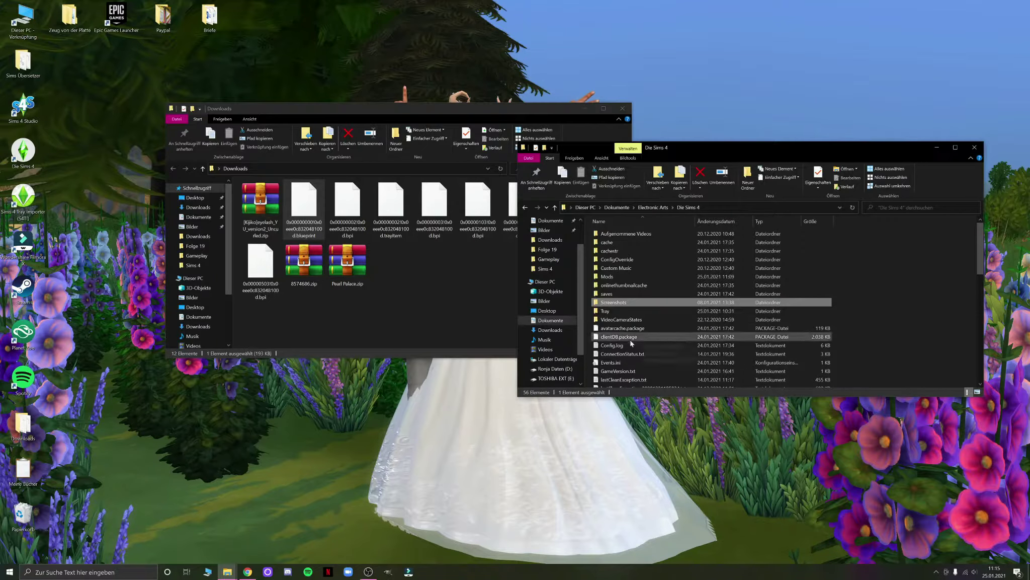
click(607, 311)
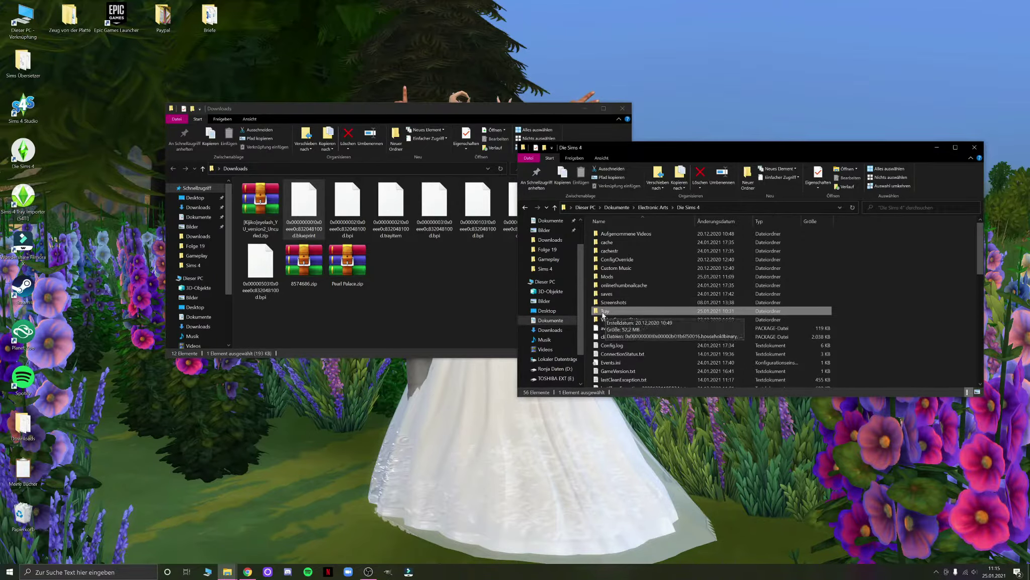
double_click(604, 313)
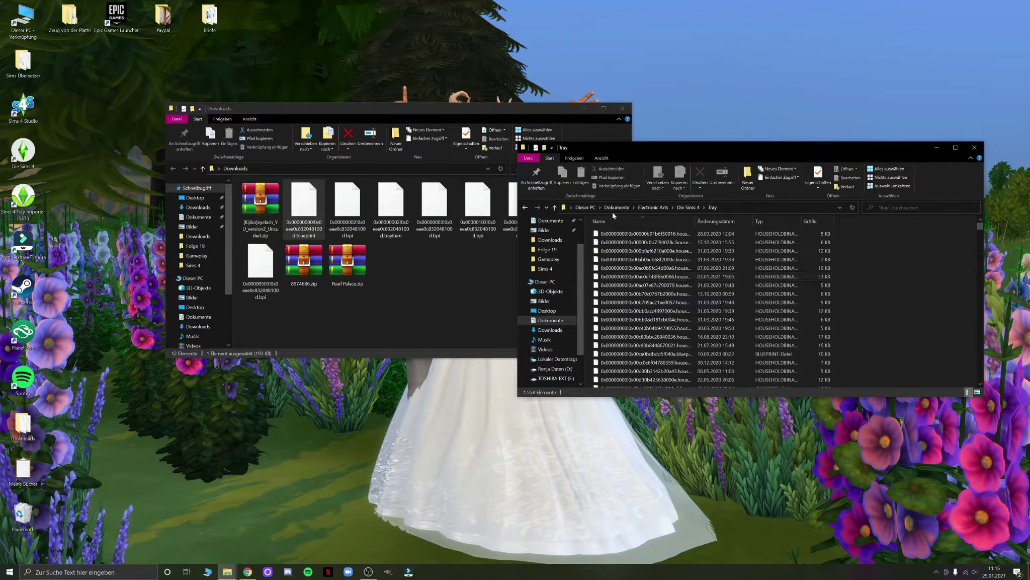
Step: Move all extracted Pearl Palace files from Downloads into the Tray folder and delete Pearl Palace.zip
click(477, 209)
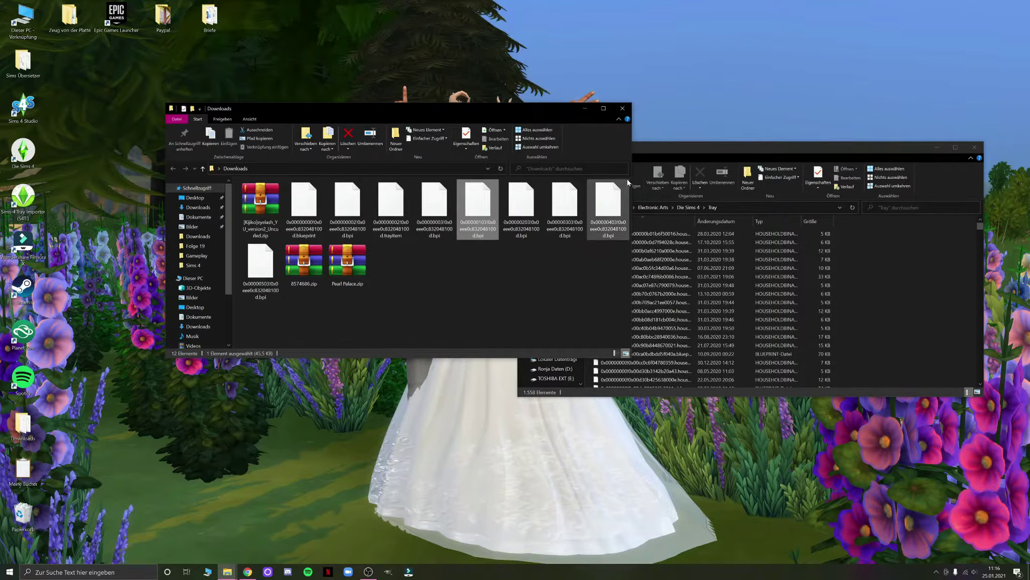
drag(261, 275, 734, 289)
click(391, 209)
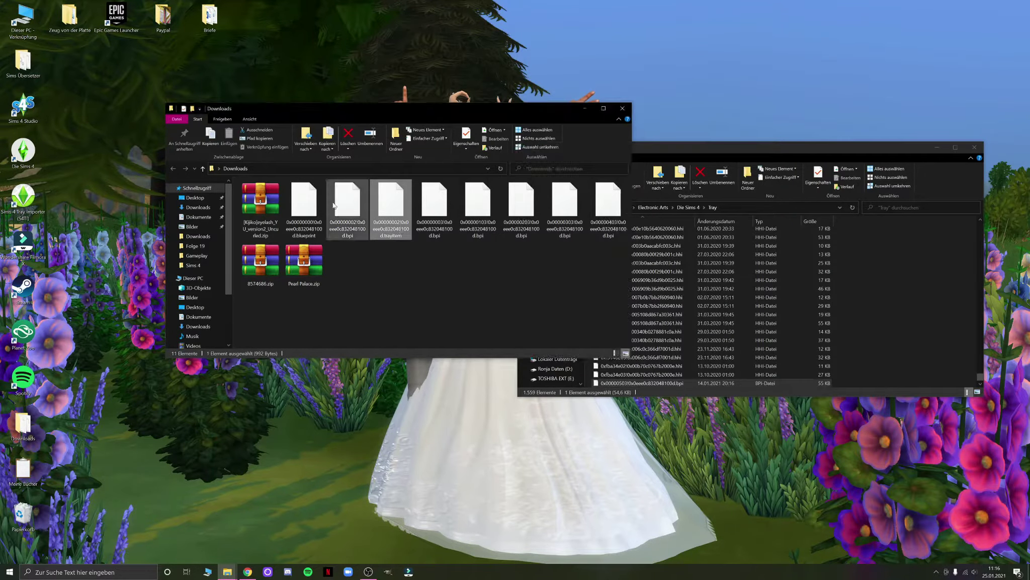
drag(287, 181, 738, 255)
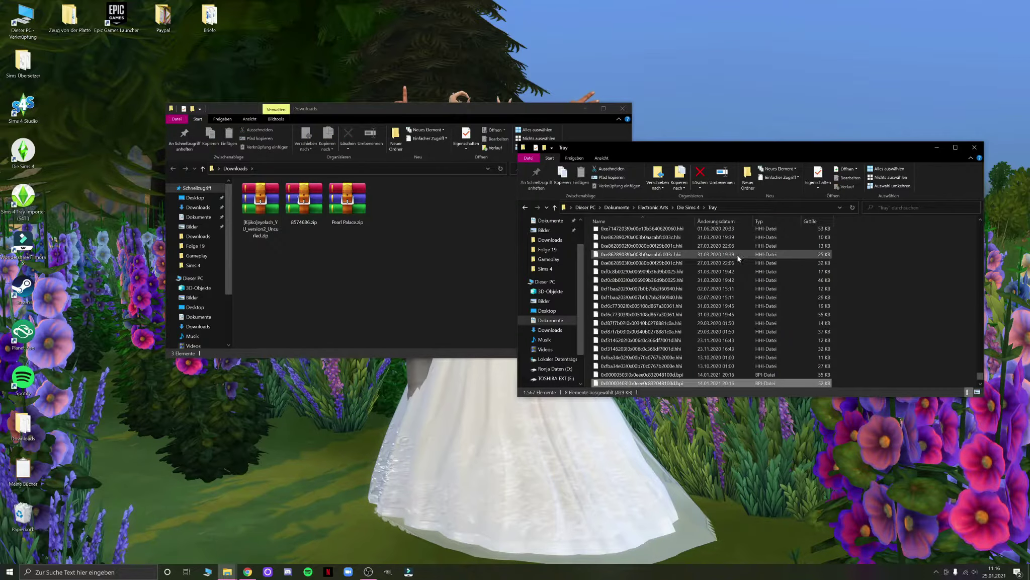
click(342, 209)
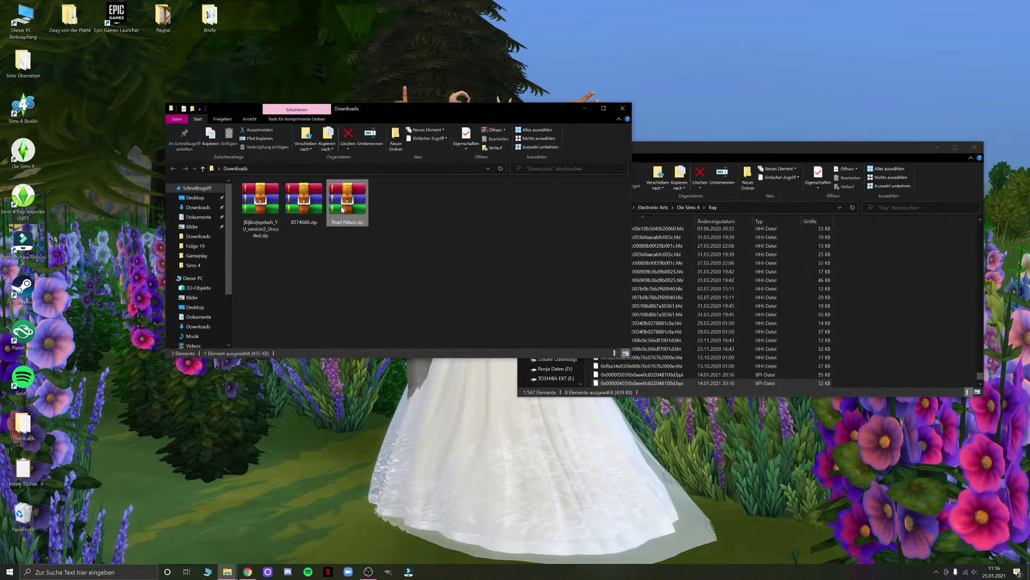
key(Delete)
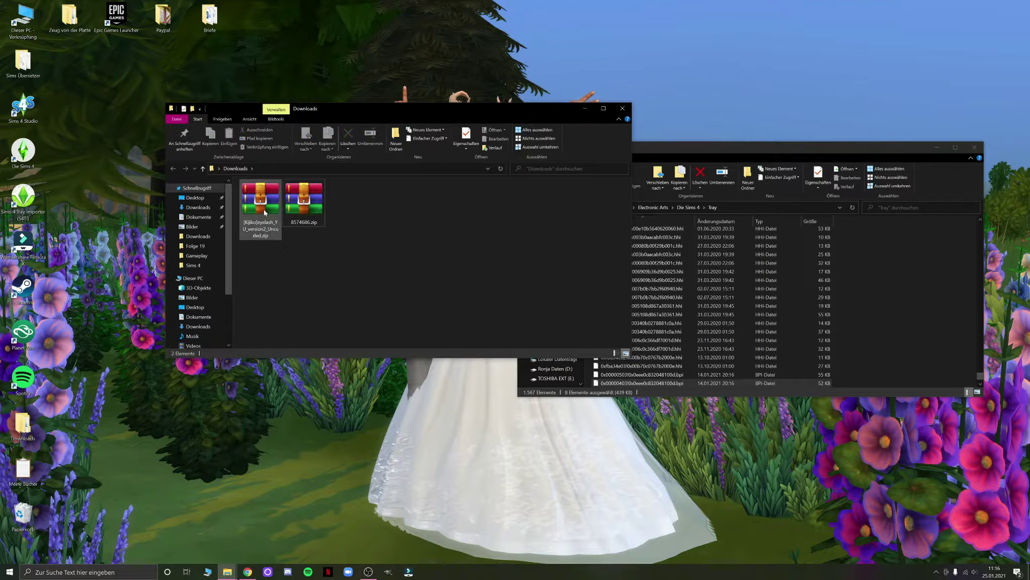
Step: Extract 8574686.zip directly into Downloads and move its household, hhi, sgi and trayitem files into the Tray folder
right_click(301, 201)
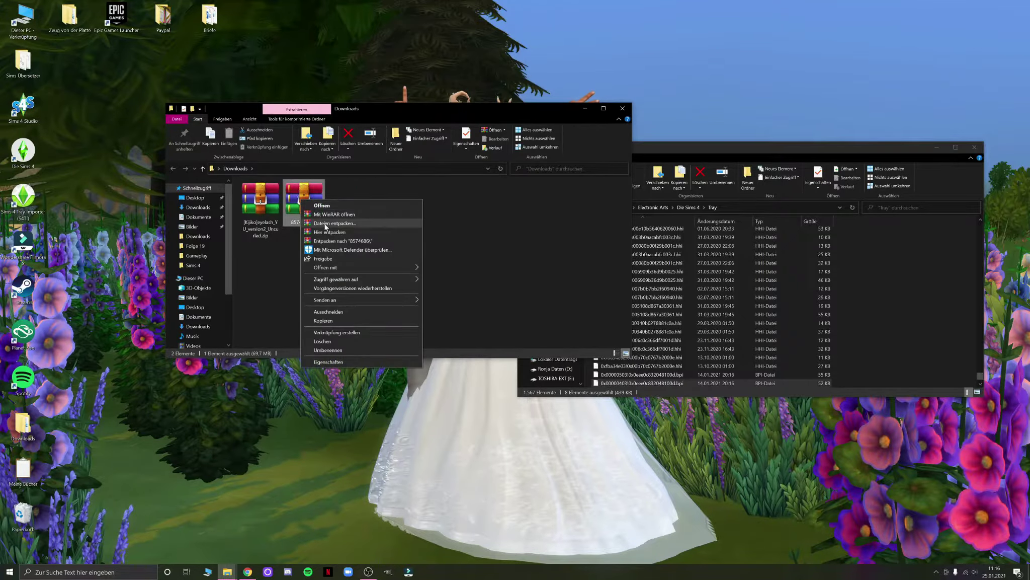
click(327, 233)
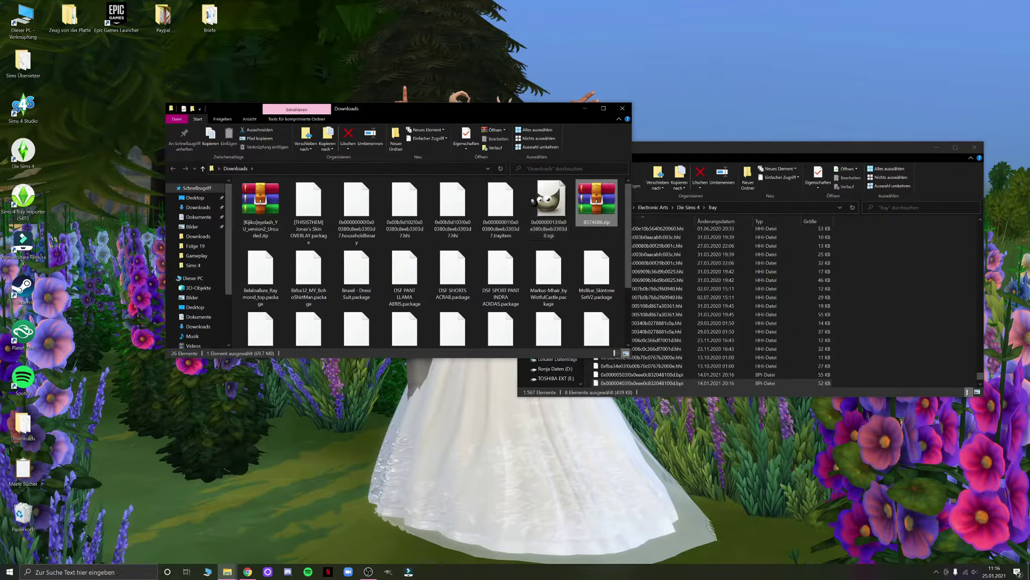
drag(570, 182, 753, 286)
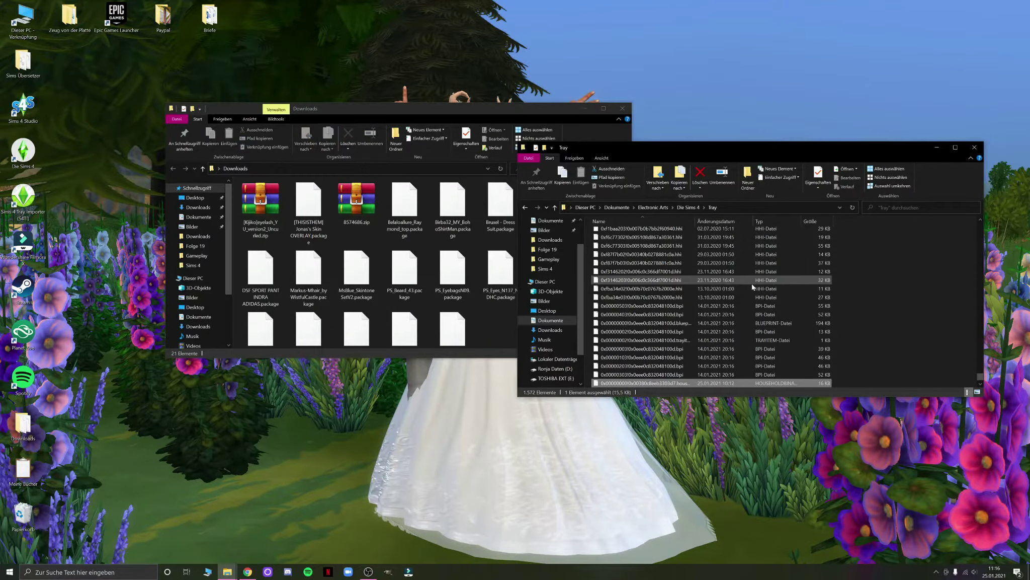
Step: Delete 8574686.zip from Downloads and switch the second Explorer window from Tray to the Mods folder
click(427, 244)
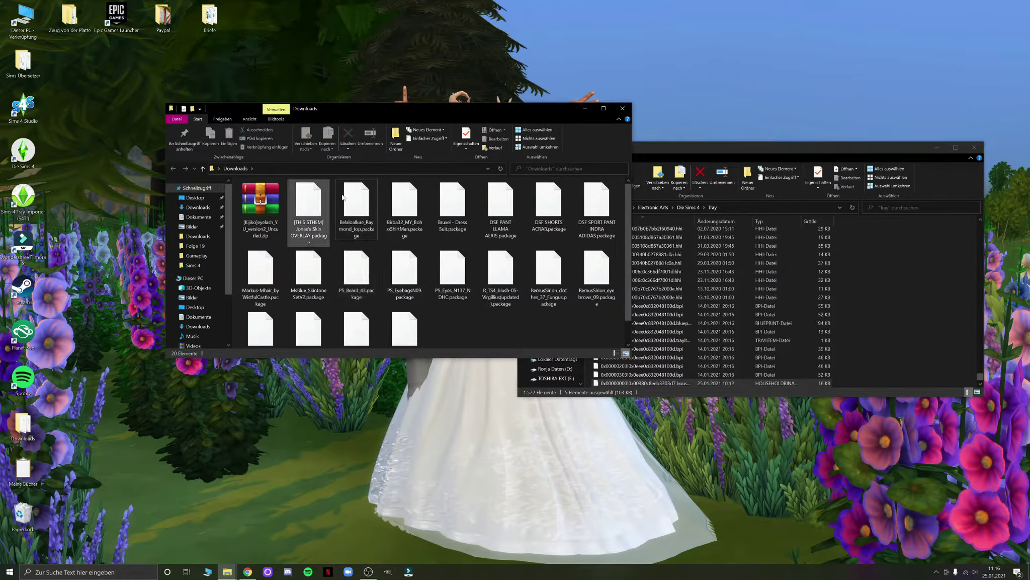
click(770, 236)
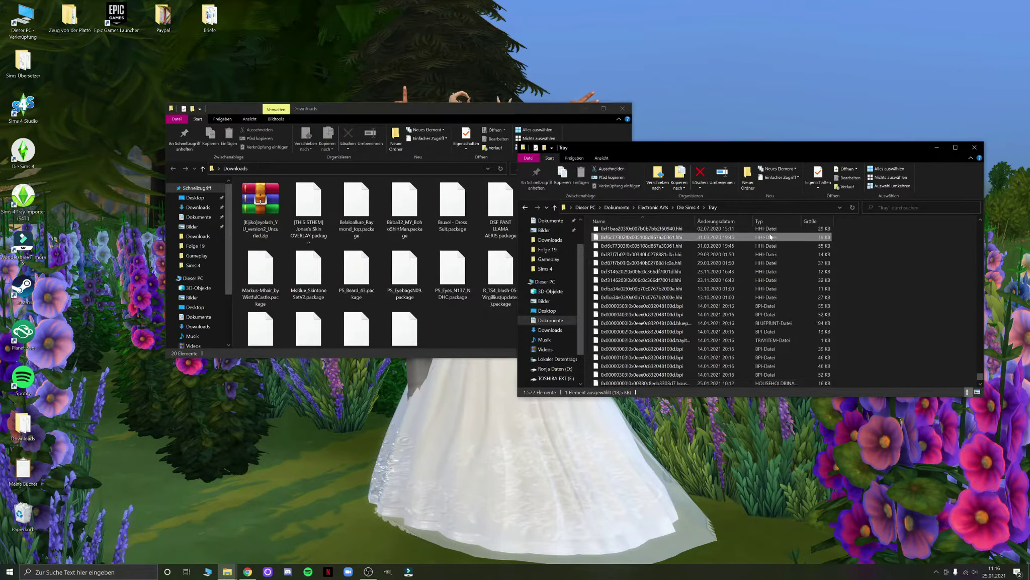
click(525, 207)
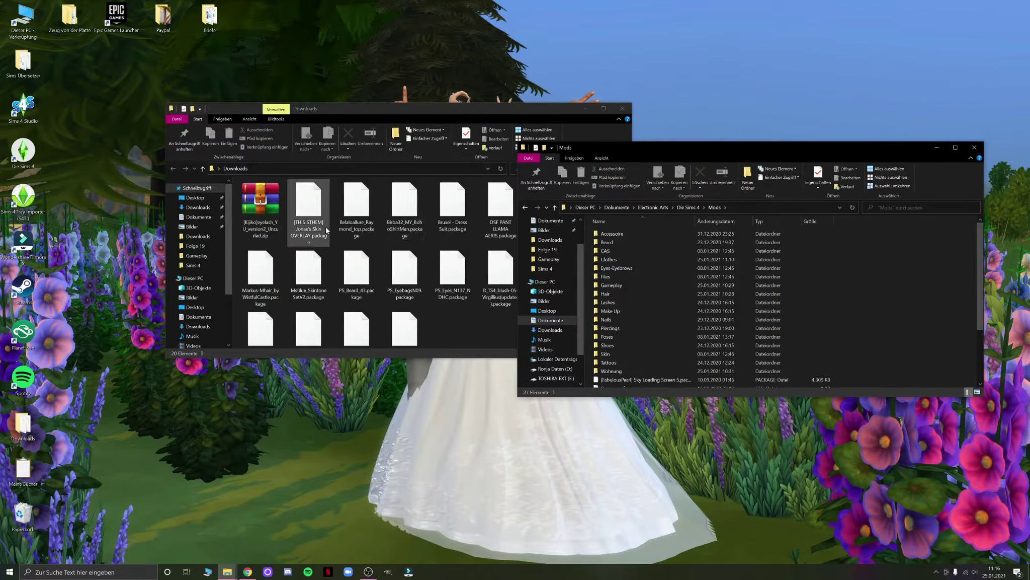
Step: Sort the extracted package files into matching Mods subfolders, such as PS_Beard_43 into Beard and the Sims2fanbg tank top into Clothes
click(395, 103)
drag(396, 107, 311, 88)
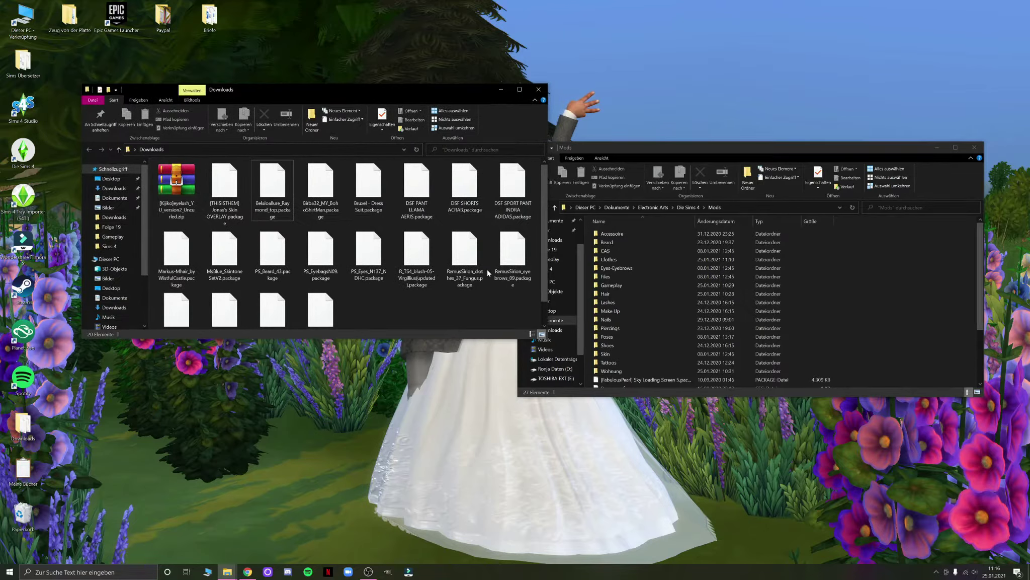
scroll(473, 272, down, 1)
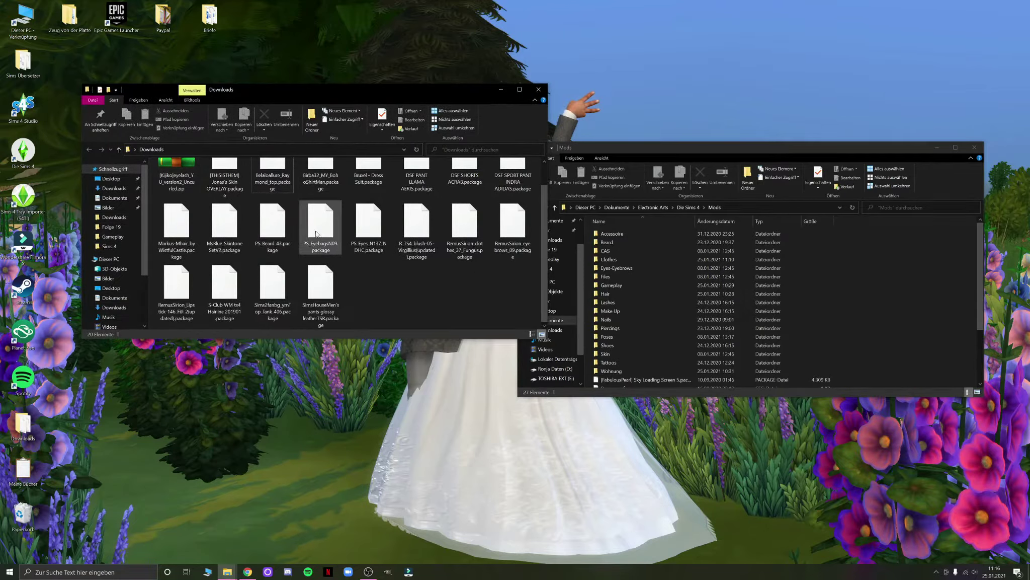
drag(272, 233, 670, 243)
click(483, 266)
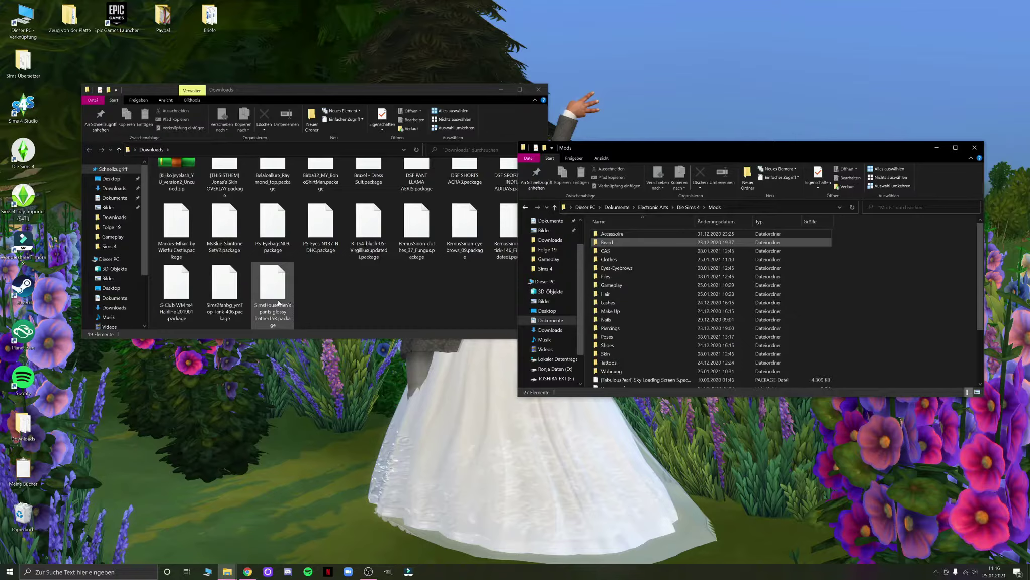
drag(225, 297, 655, 260)
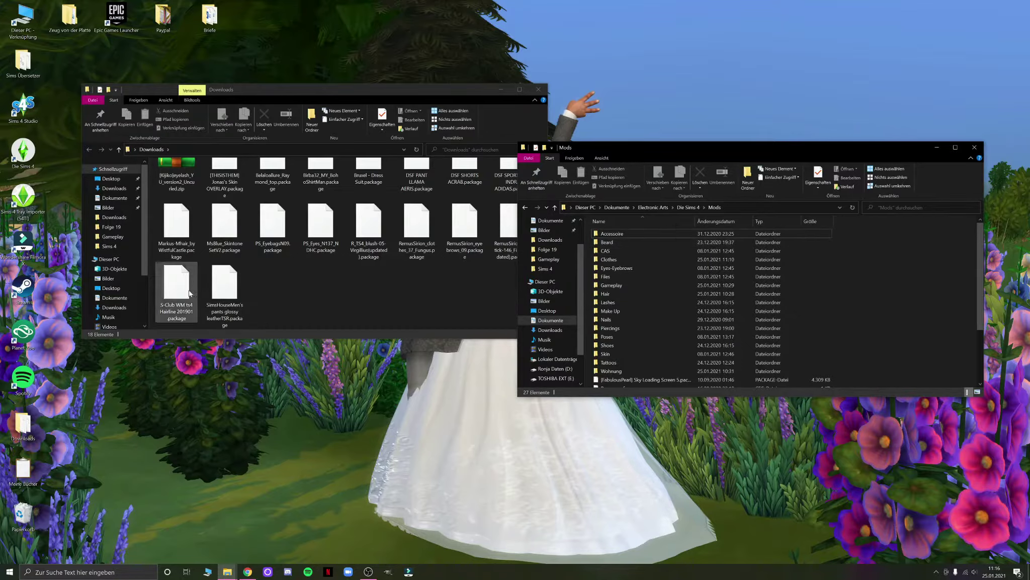
drag(179, 289, 675, 304)
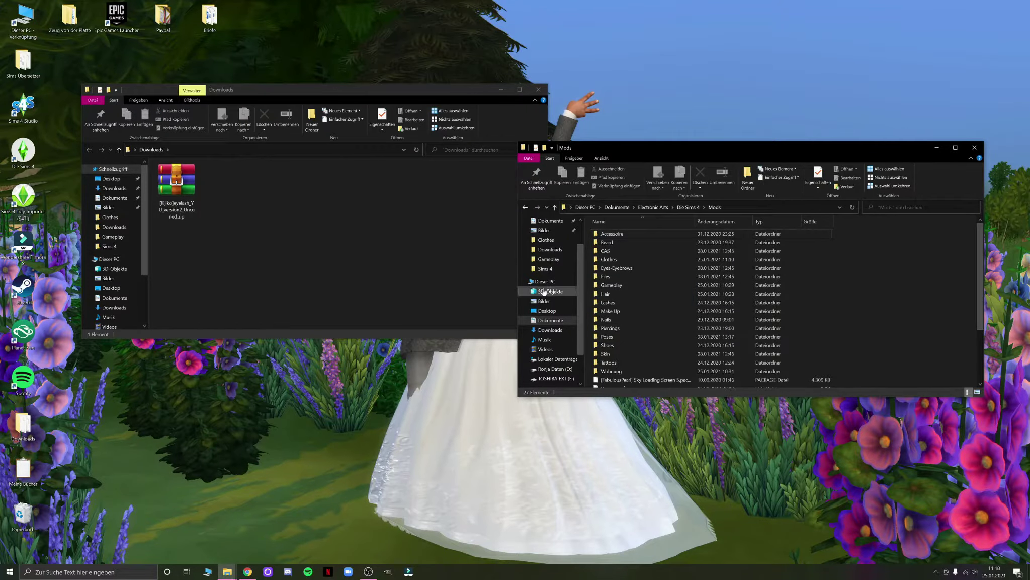
Step: Extract the Kijiko eyelash archive in Downloads and move its four files into the Mods folder's Lashes subfolder, replacing the existing files
right_click(177, 189)
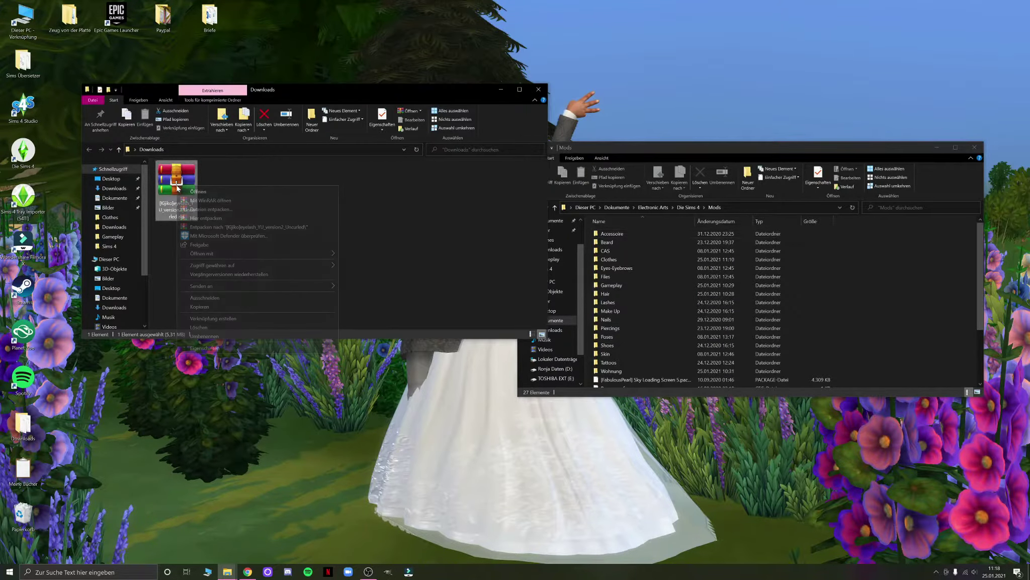
click(214, 219)
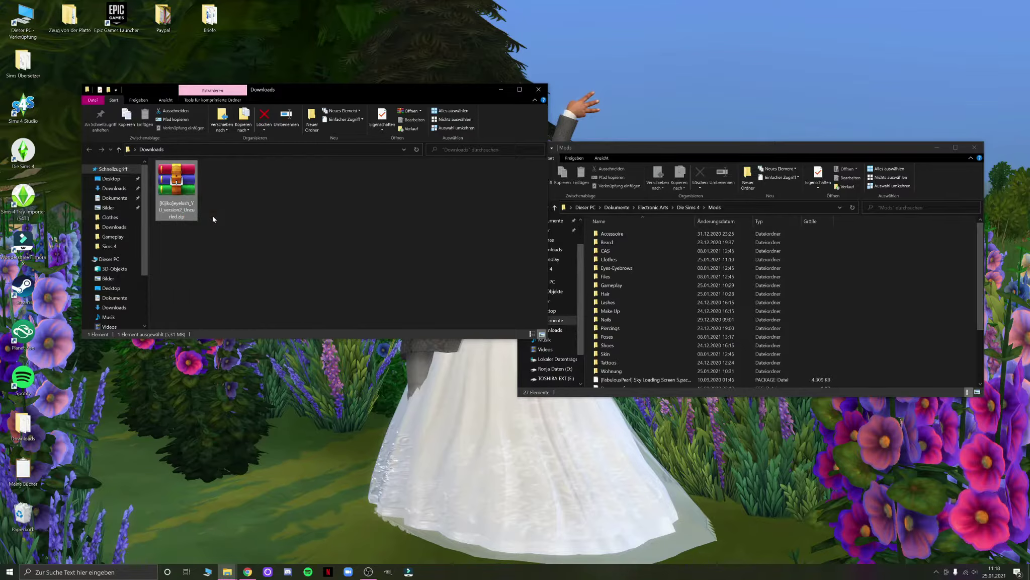
double_click(174, 164)
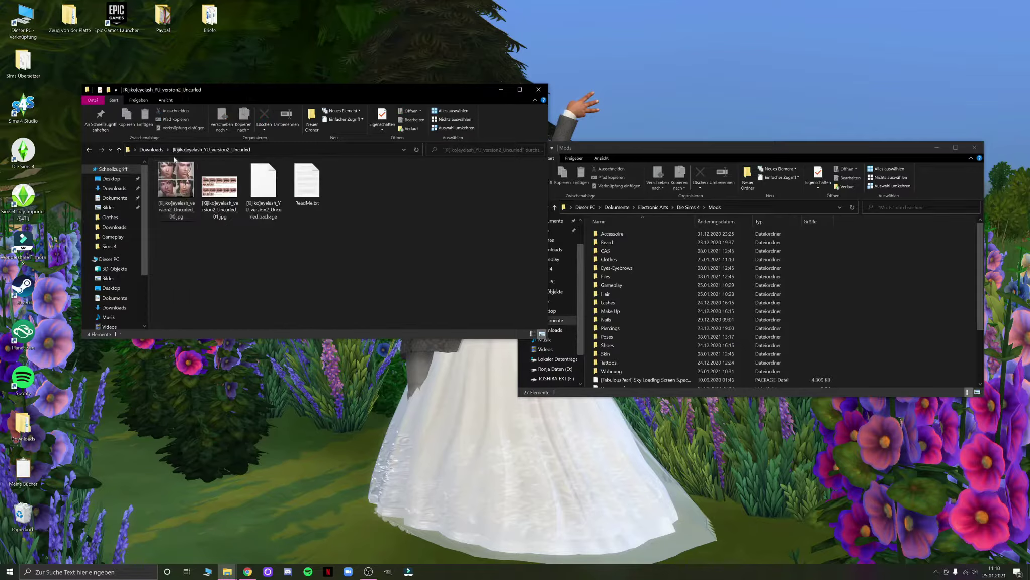
drag(287, 247, 654, 282)
drag(743, 301, 744, 300)
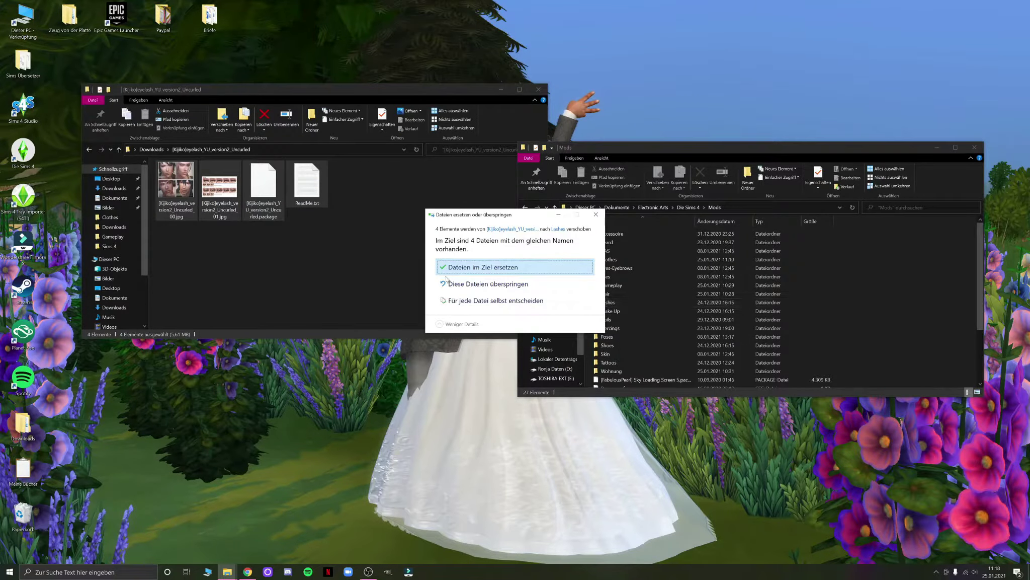
click(482, 271)
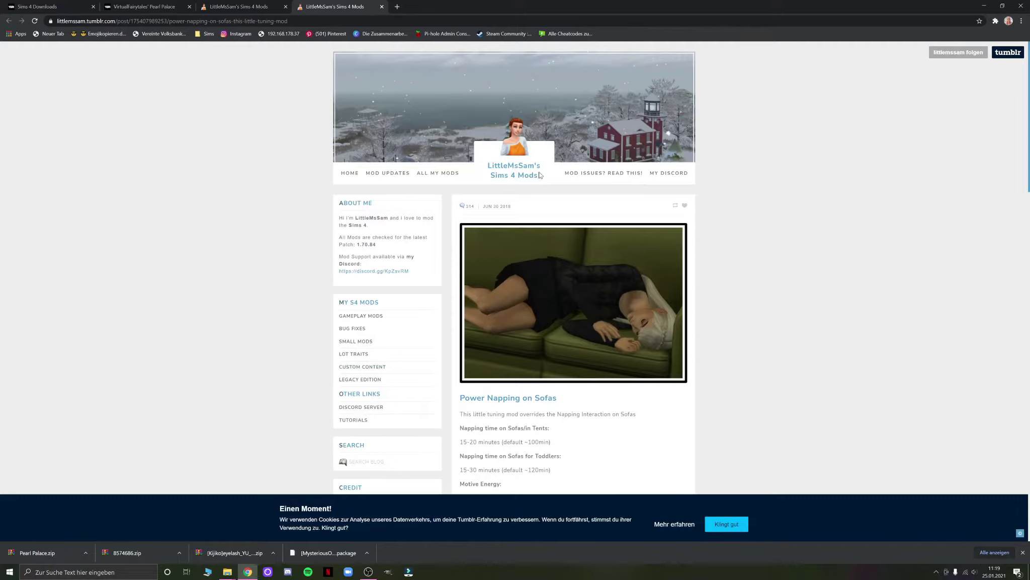
Step: Switch to the browser and look through LittleMsSam's Power Napping on Sofas mod page down to its download links
drag(540, 175, 472, 162)
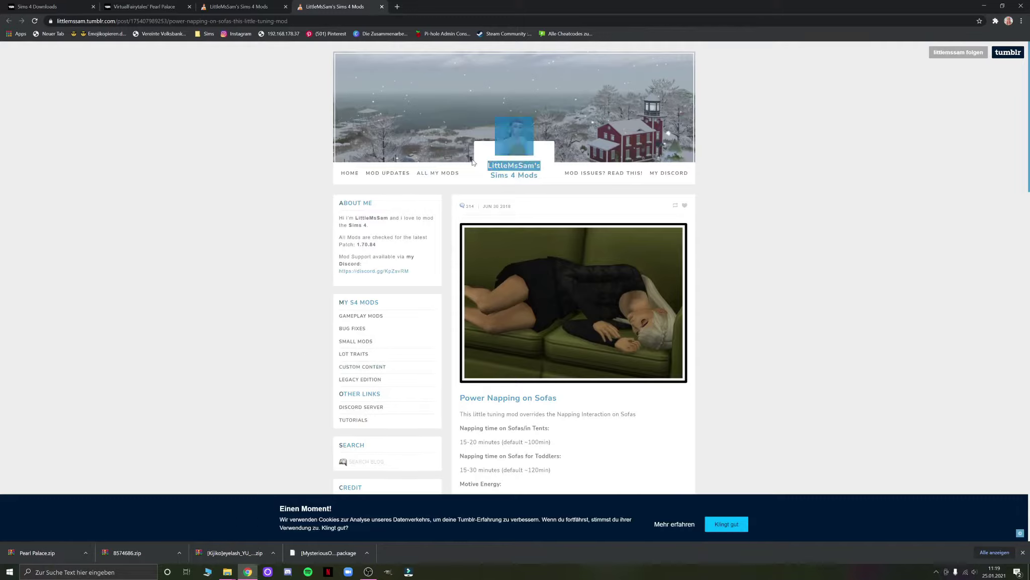
click(522, 178)
scroll(522, 177, down, 3)
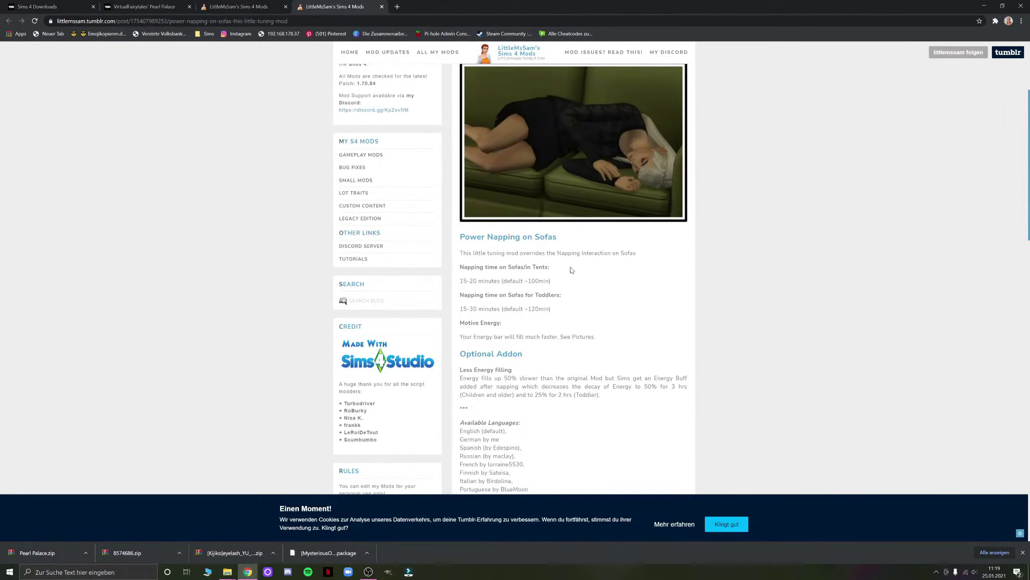
scroll(571, 270, down, 7)
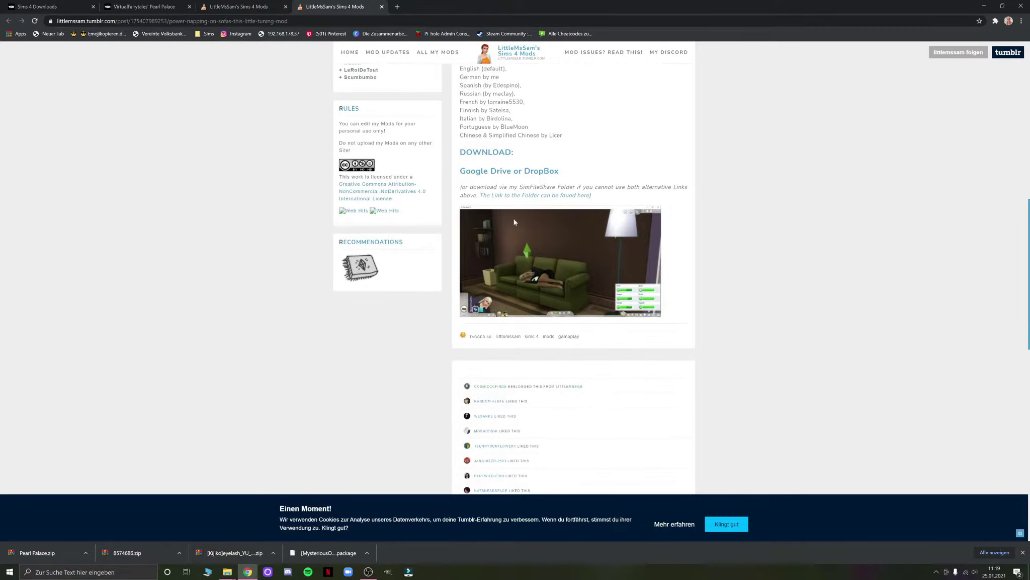
Step: Download LittleMsSam_PowerNap.zip directly from the mod page's Dropbox link
click(541, 174)
click(943, 52)
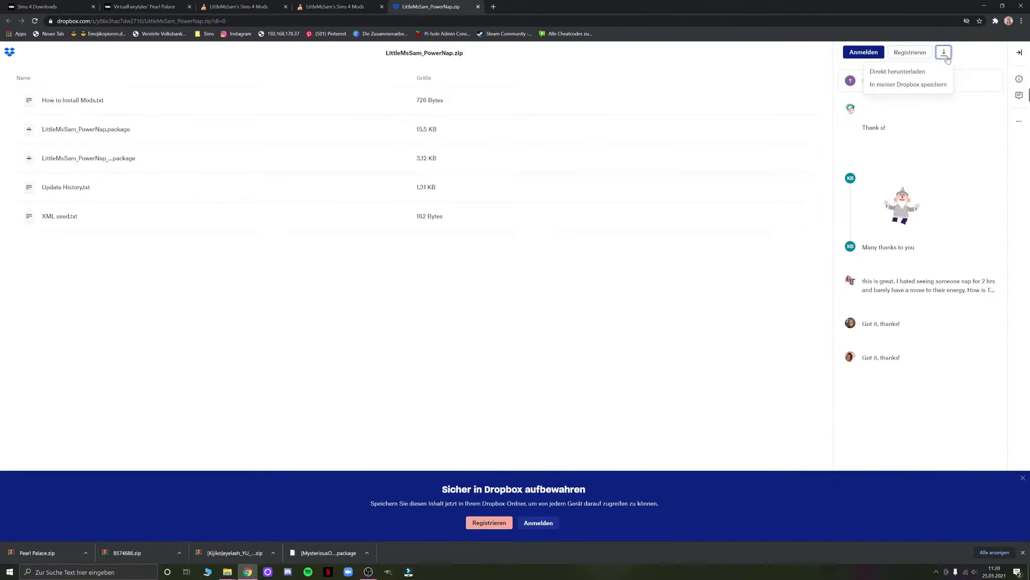
click(932, 72)
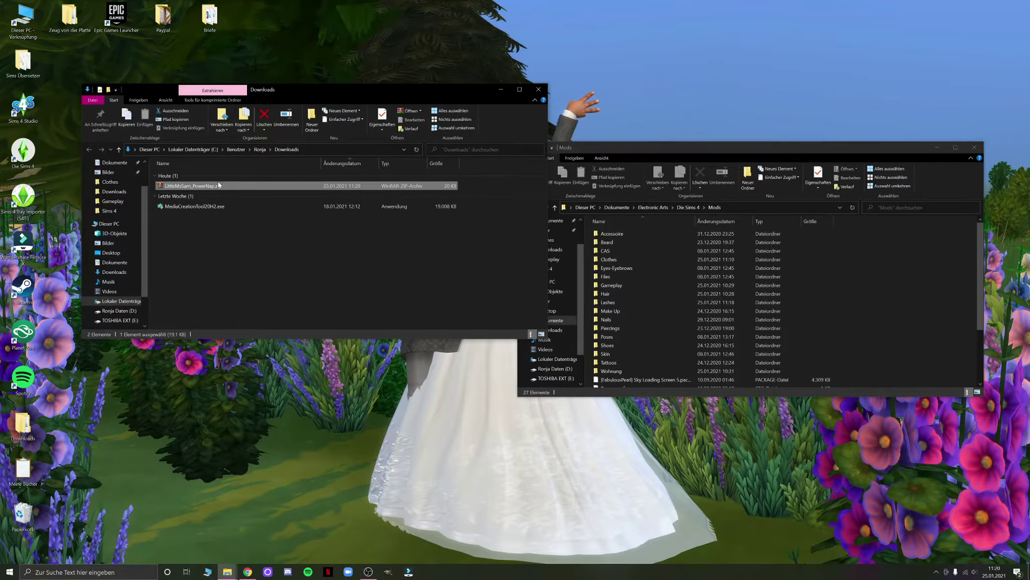
Step: Move LittleMsSam_PowerNap.zip into the desktop Downloads folder, extract its contents there, and delete the archive
drag(219, 184, 26, 421)
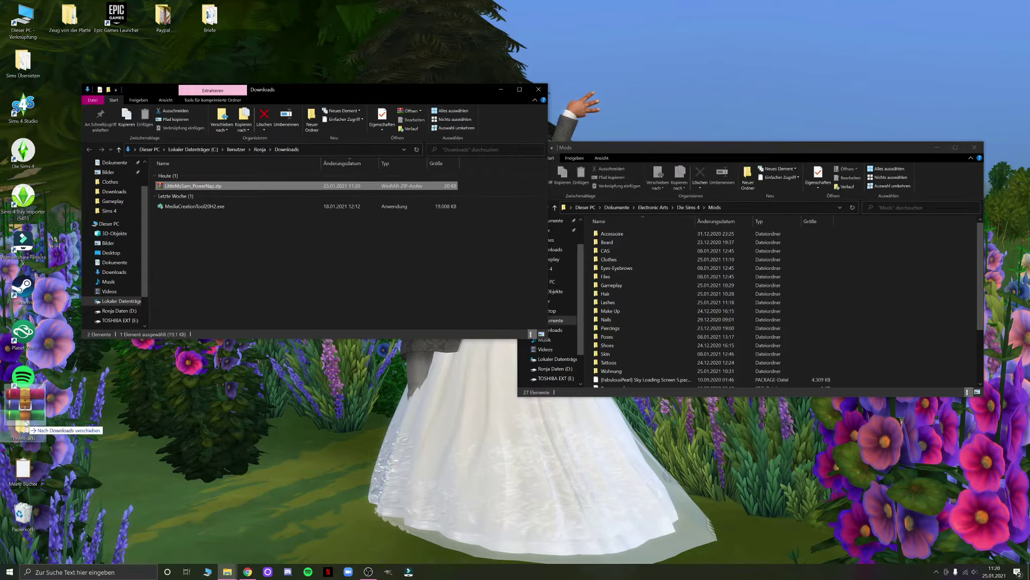
double_click(23, 422)
right_click(176, 178)
click(191, 209)
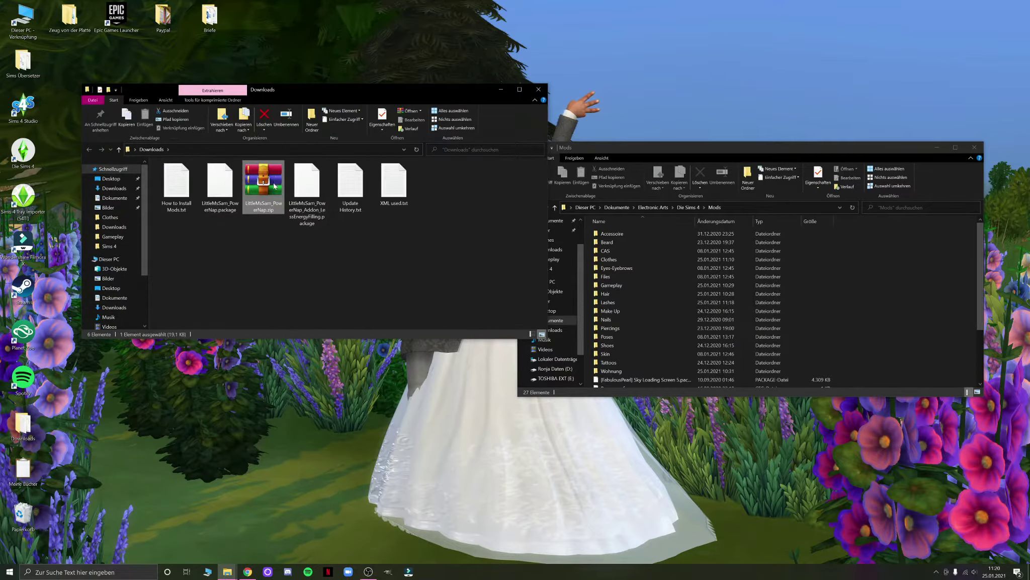
key(Delete)
Step: Look inside the Gameplay subfolder of Die Sims 4's Mods folder, and move that subfolder onto the desktop above the Downloads window
click(554, 207)
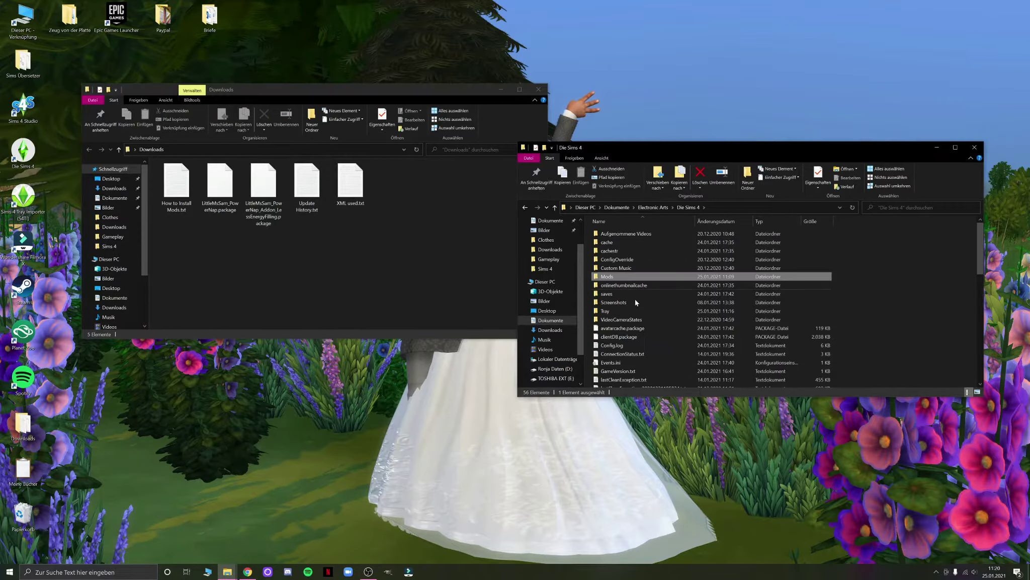
double_click(606, 276)
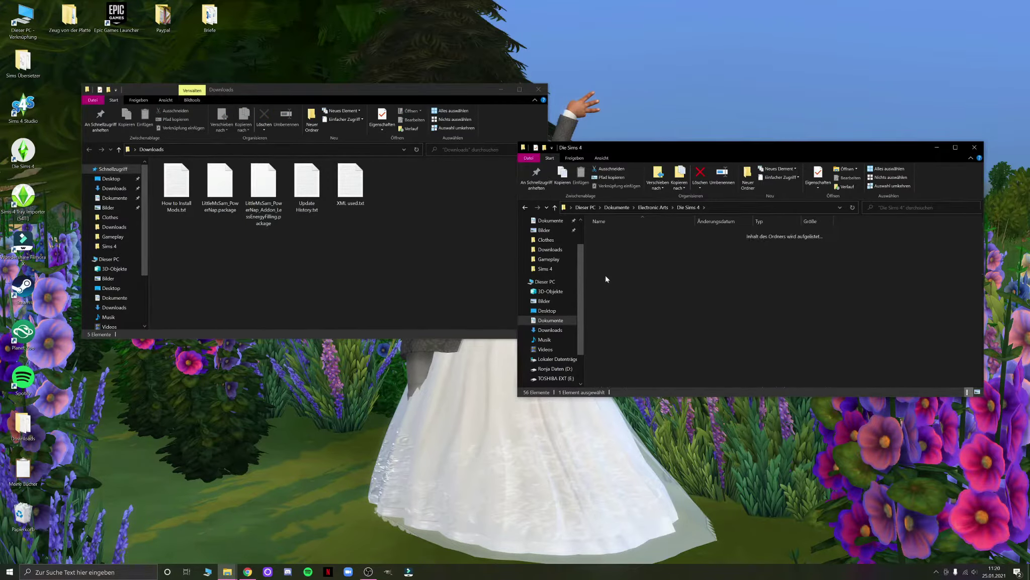
double_click(611, 285)
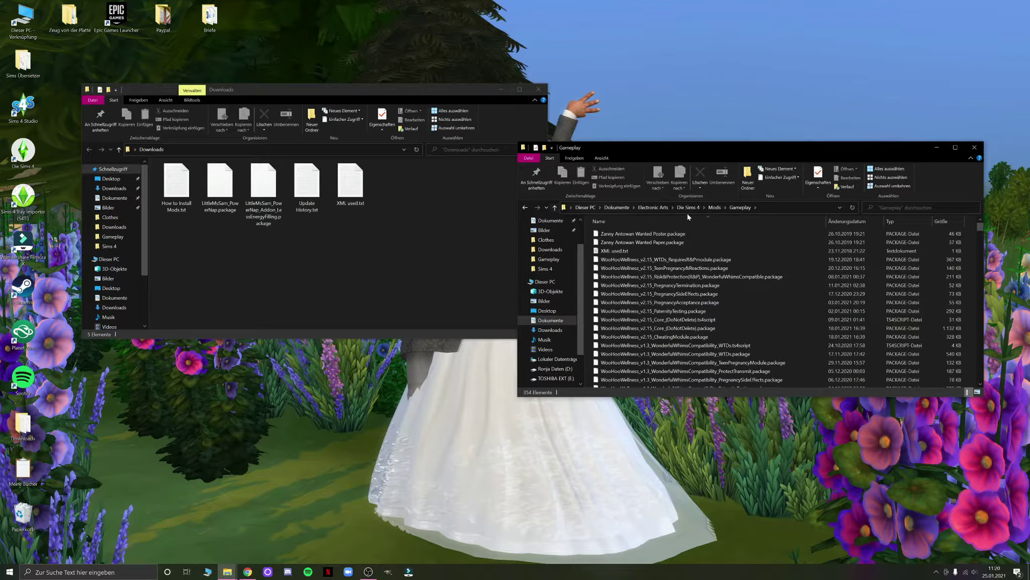
click(525, 208)
drag(613, 288, 649, 57)
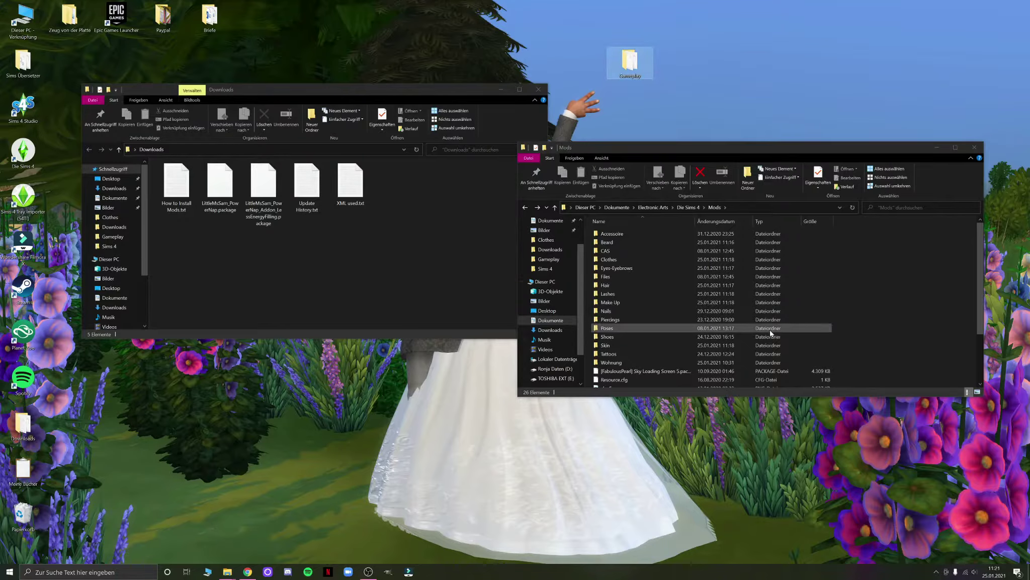
drag(630, 61, 445, 58)
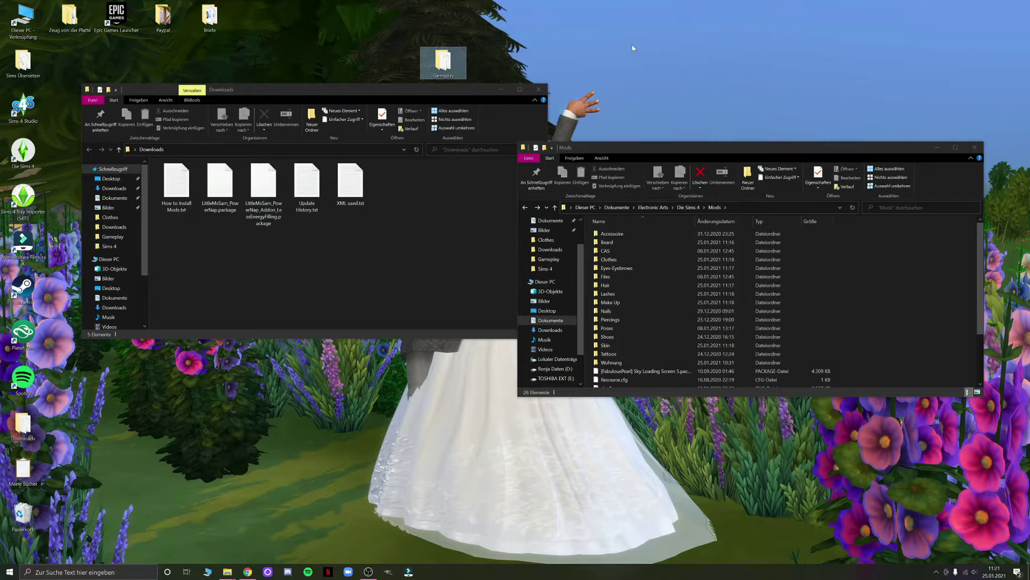
Step: Move the five extracted PowerNap files into the desktop Gameplay folder, replacing duplicates, and put Gameplay back into the Mods folder
drag(382, 227, 159, 166)
drag(263, 187, 448, 70)
click(468, 264)
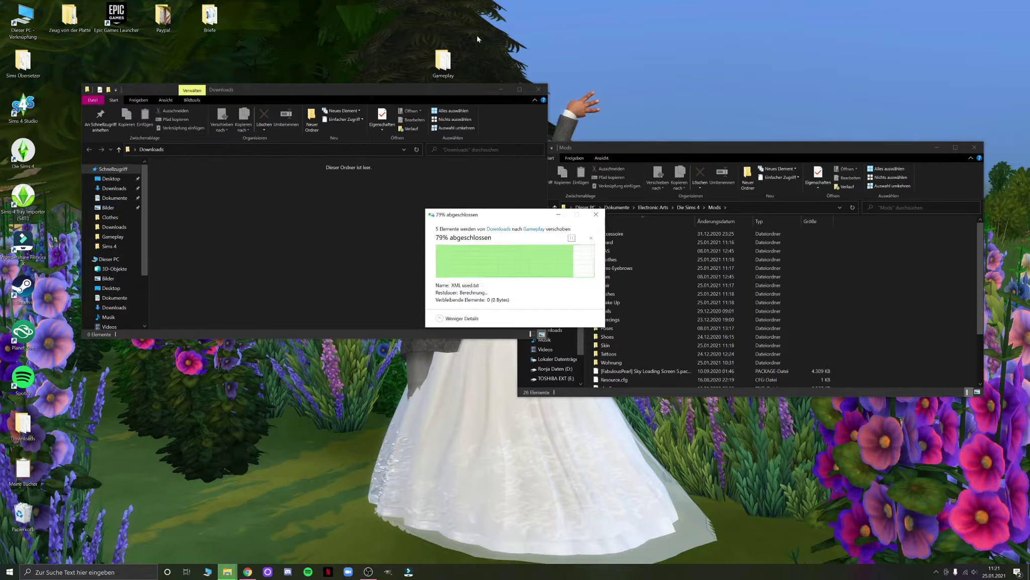
drag(560, 129, 632, 358)
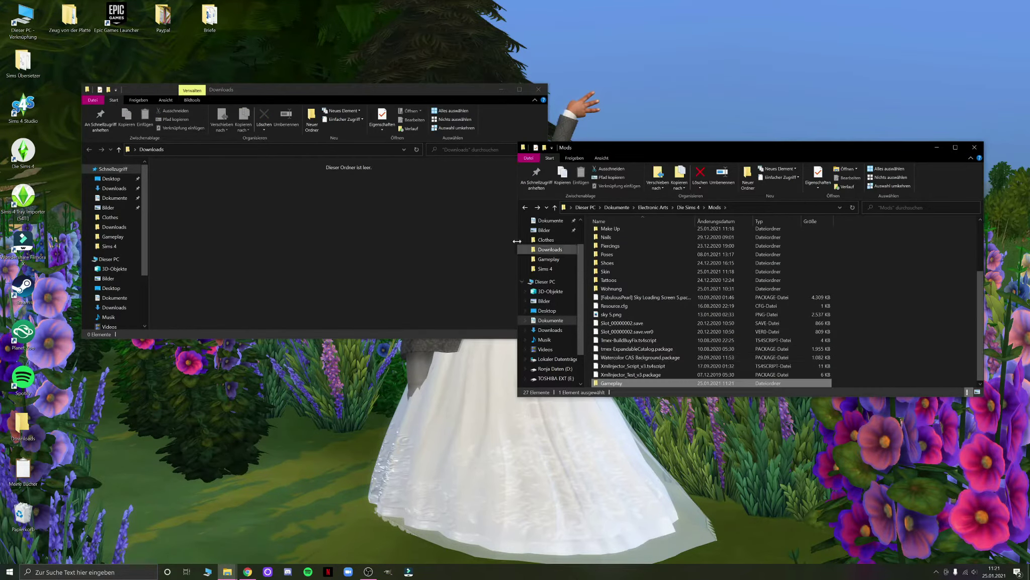
Step: Return to the Die Sims 4 folder, reopen Mods to review its subfolders, and close both Explorer windows
click(525, 208)
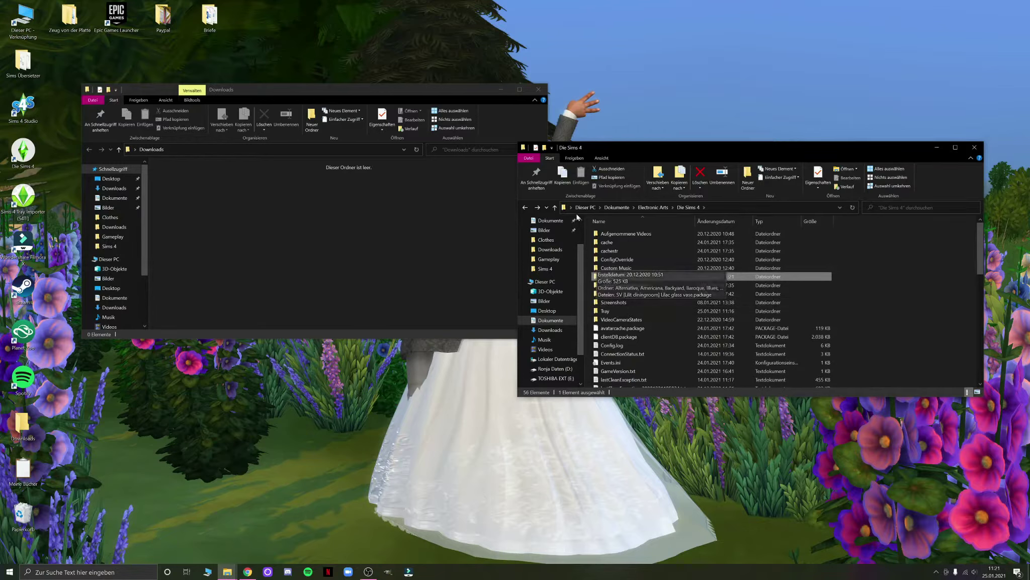
double_click(614, 276)
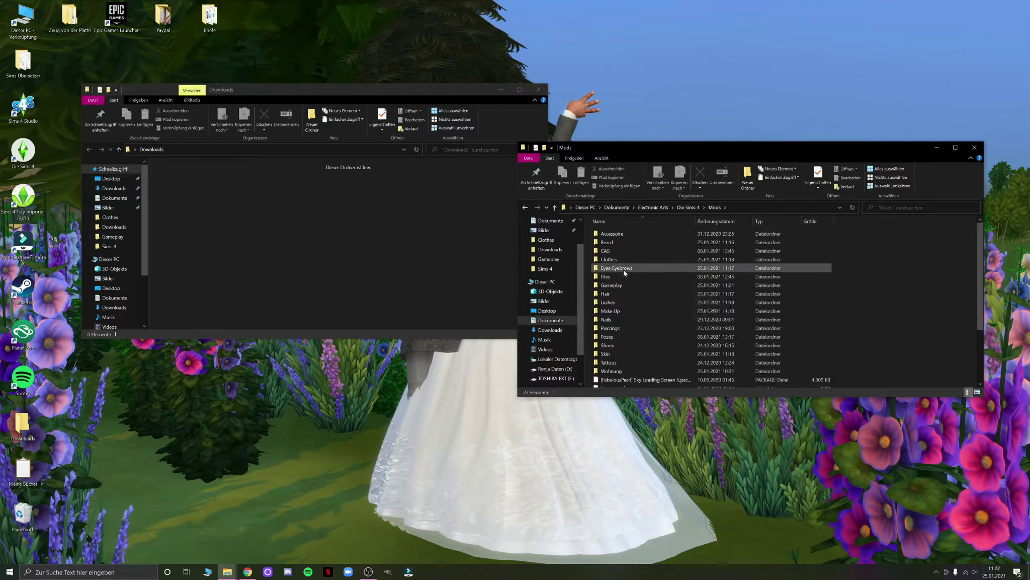
click(538, 89)
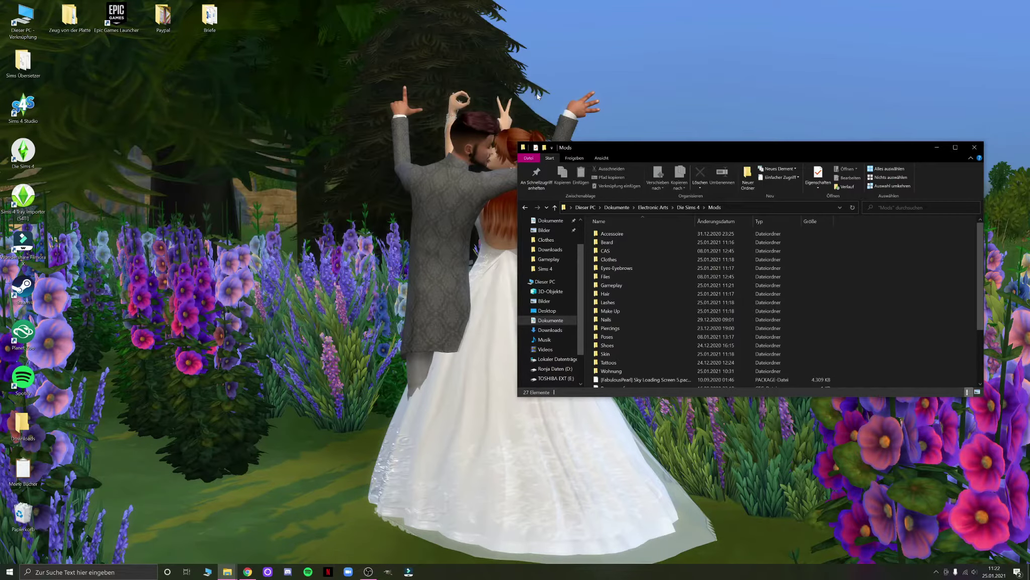
click(972, 148)
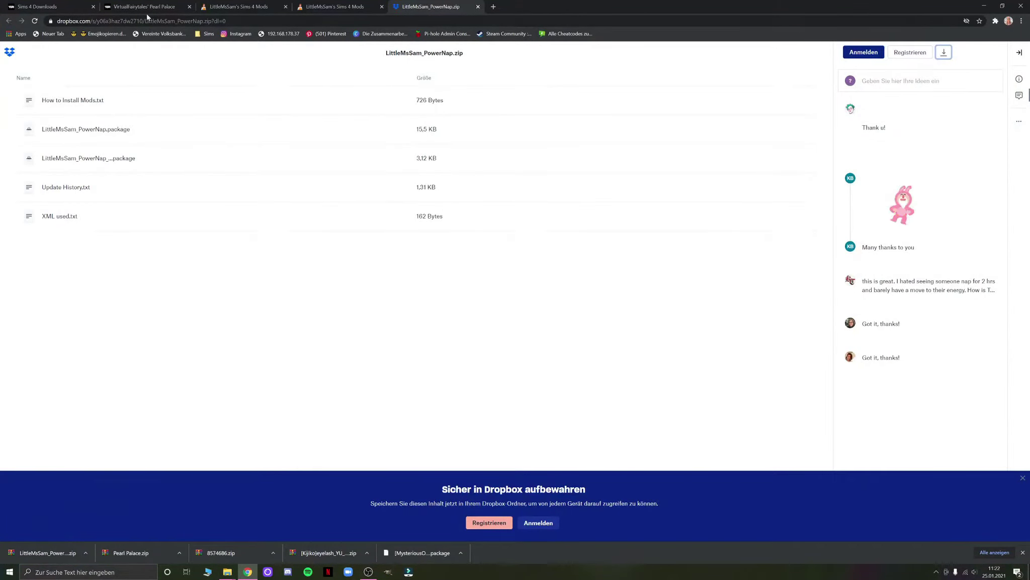
Step: Check the posting date of LittleMsSam's Power Napping on Sofas mod and view the site's Mod Updates page
click(342, 6)
scroll(528, 329, up, 4)
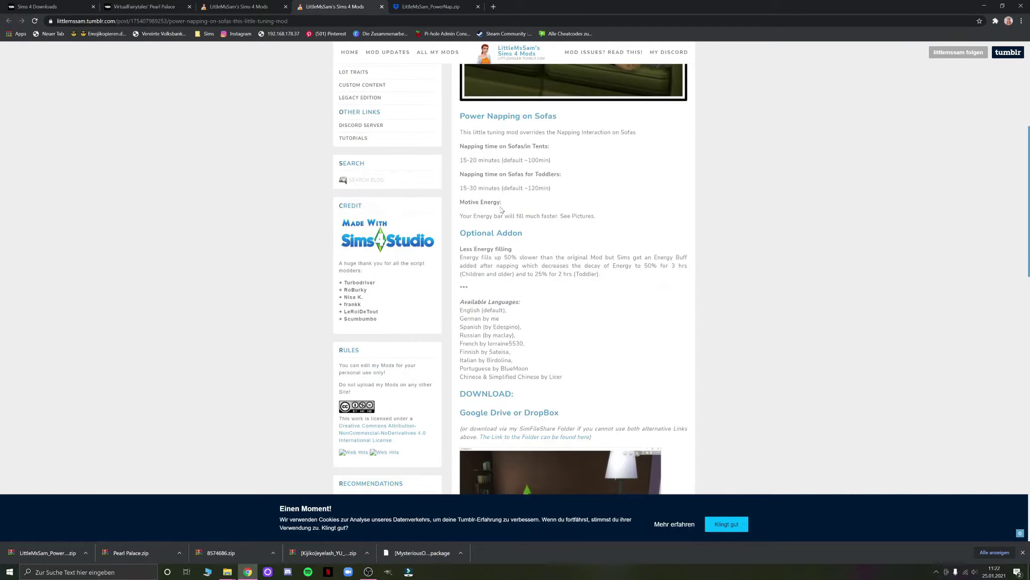
scroll(500, 209, up, 4)
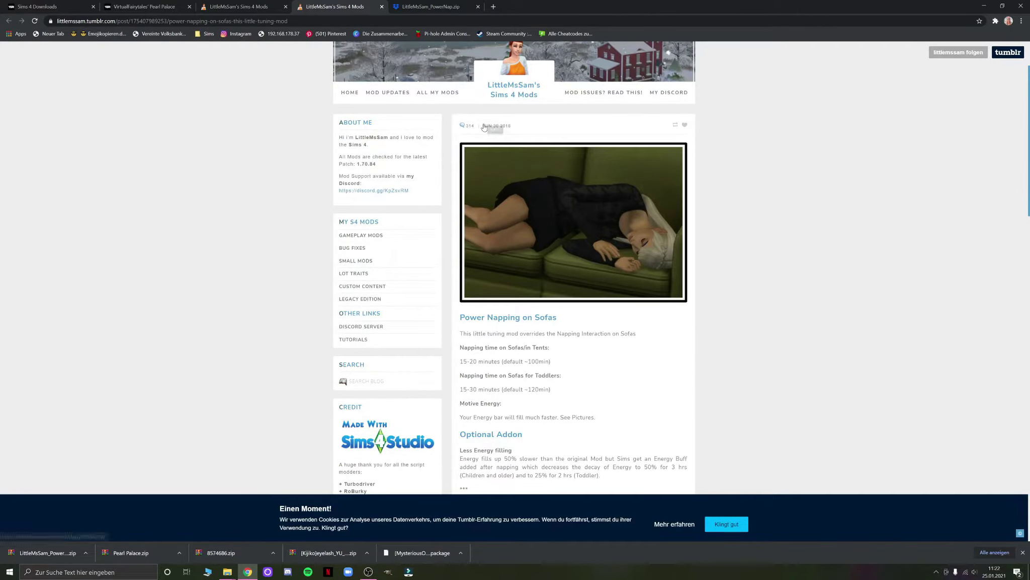
drag(518, 125, 486, 130)
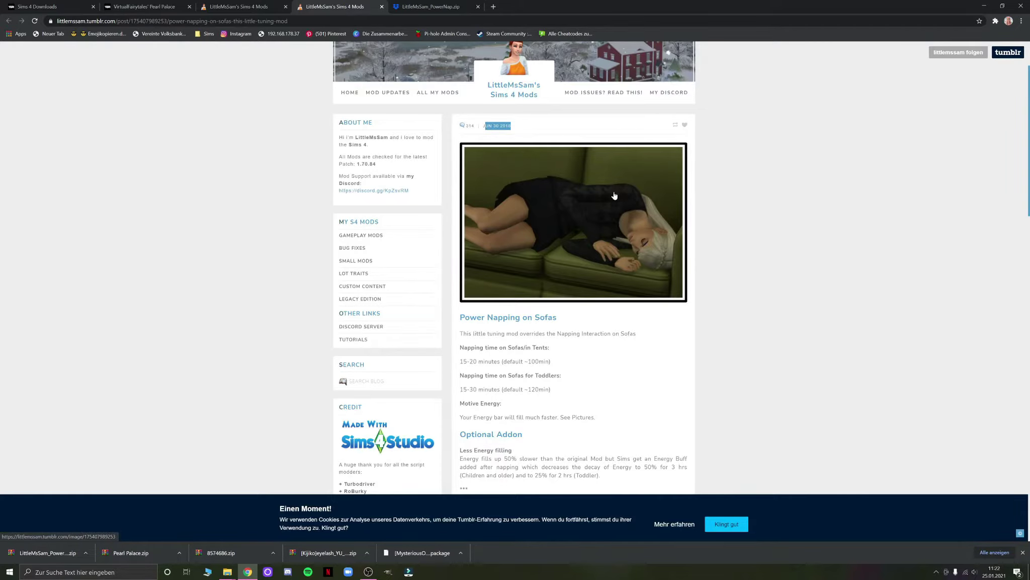
click(368, 100)
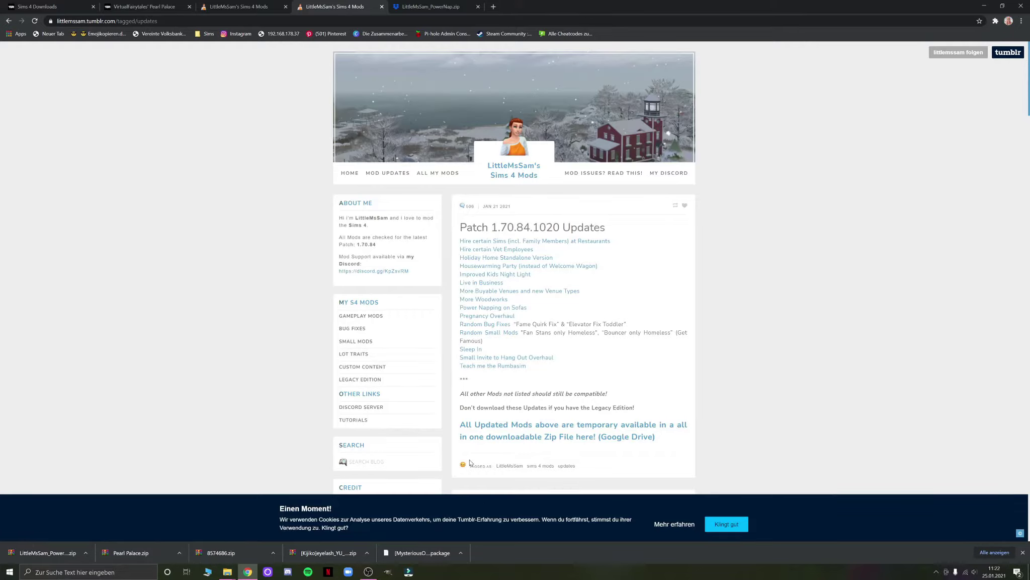
click(45, 549)
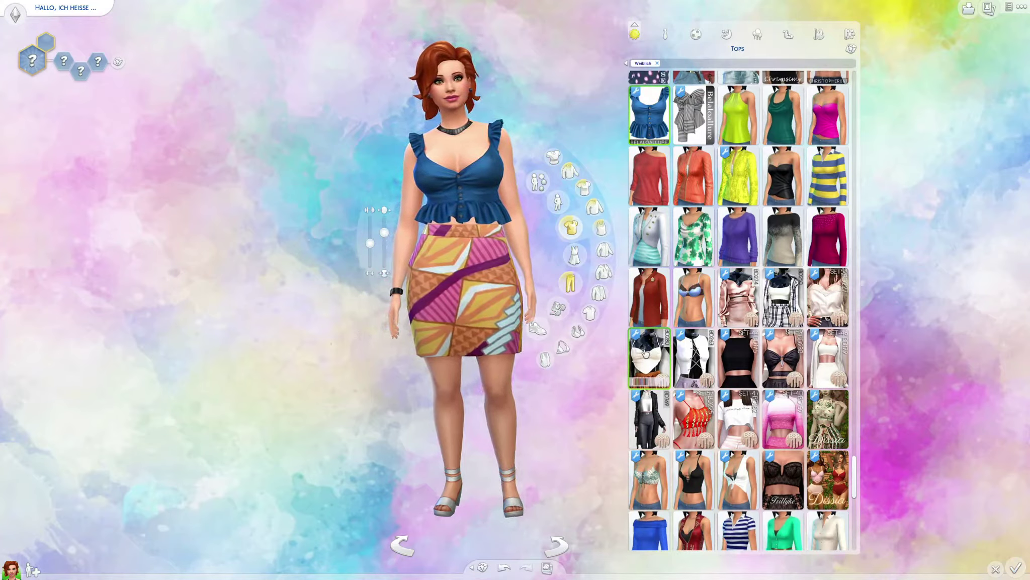
Step: Filter the female tops in The Sims 4's Create a Sim to custom content (Benutzerdefinierte Inhalte)
click(685, 70)
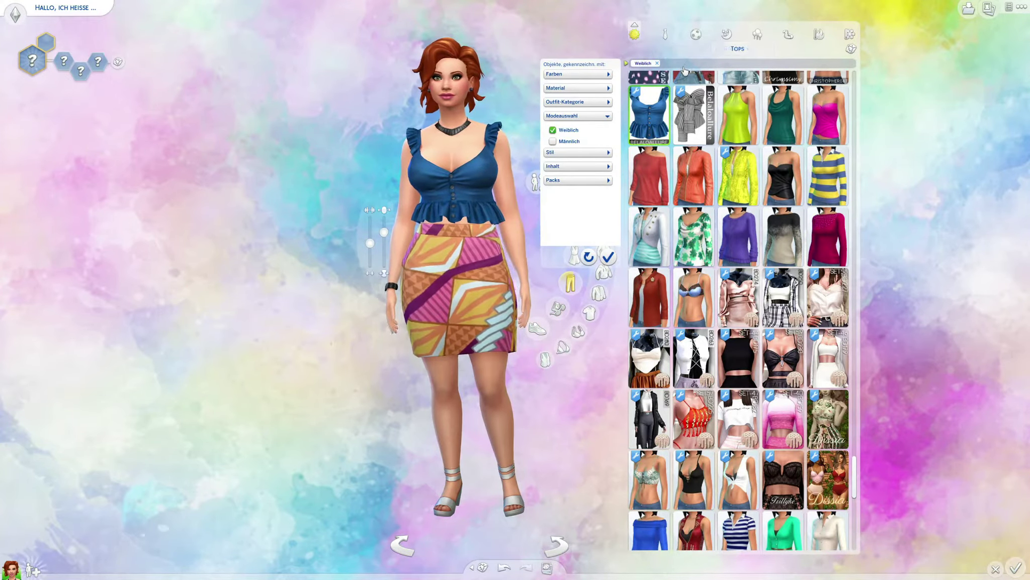
click(586, 167)
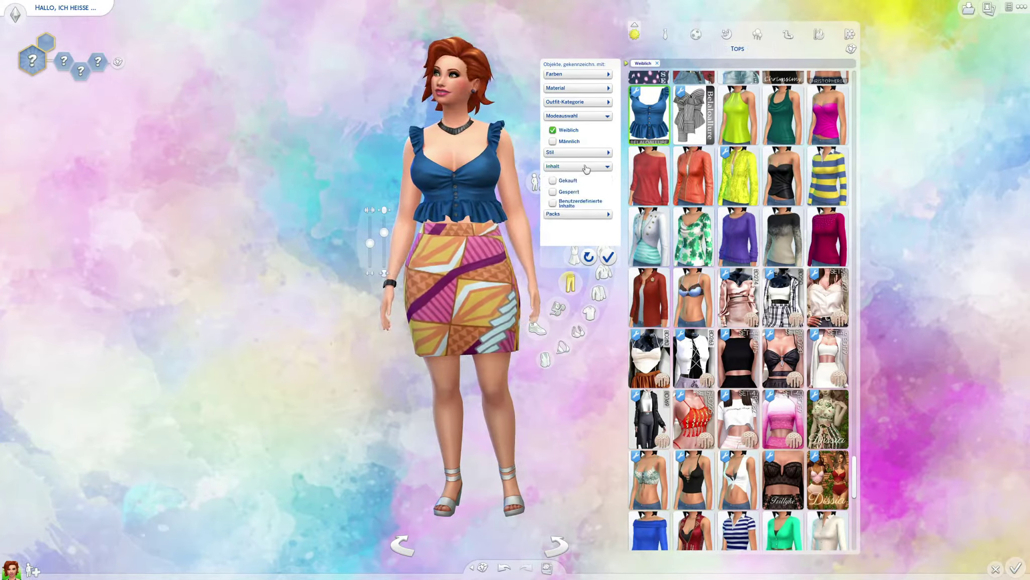
click(593, 204)
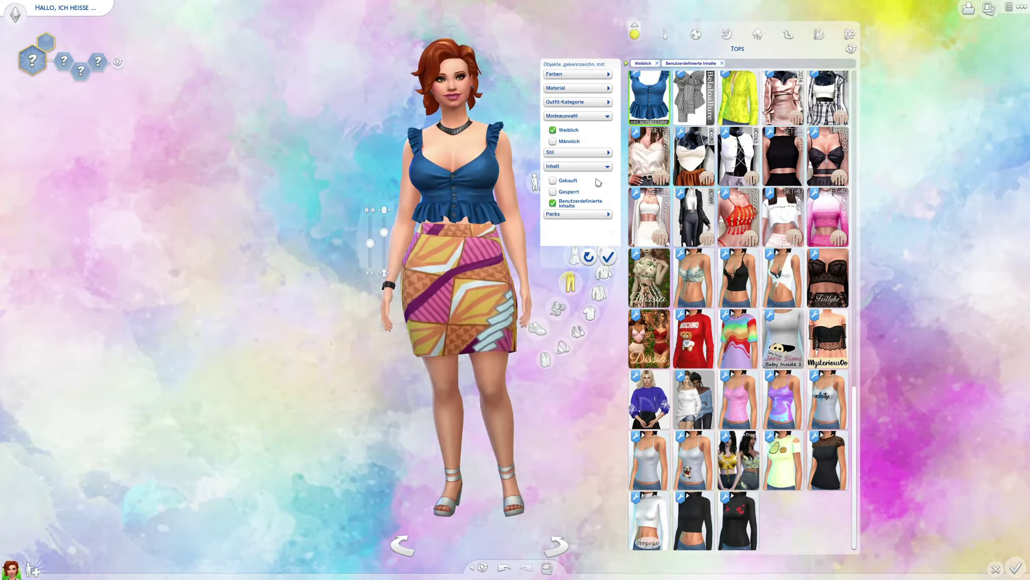
click(609, 255)
Step: Find the MysteriousOo off-shoulder lace top among the custom tops, put it on the Sim, and turn her to view the back
scroll(750, 453, up, 2)
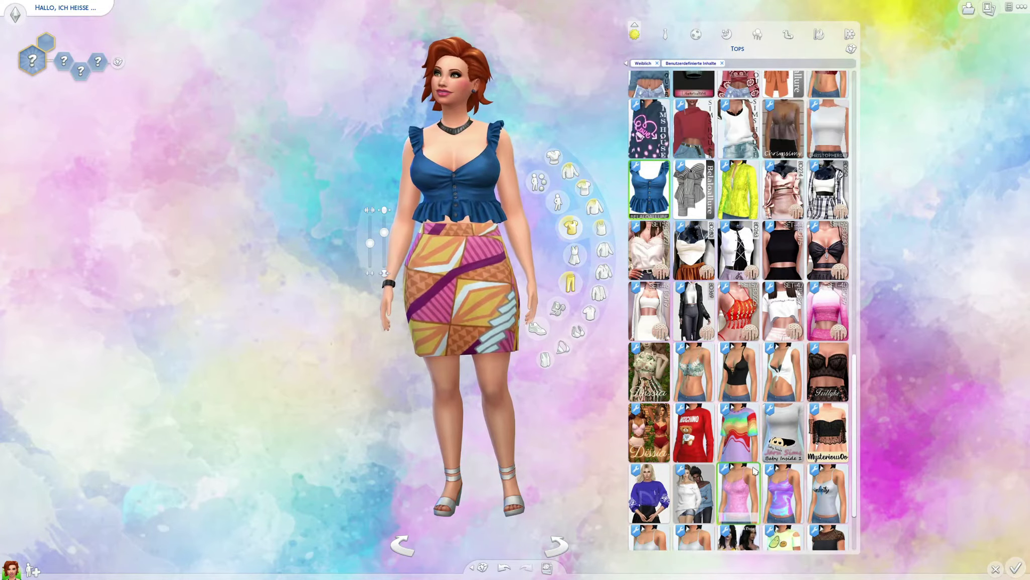
scroll(754, 469, up, 2)
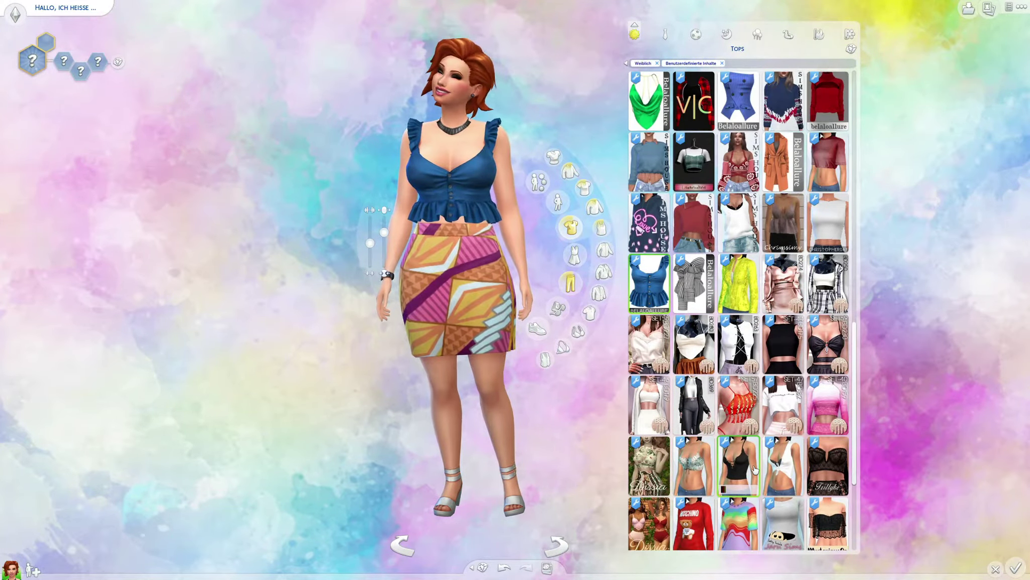
scroll(755, 469, up, 4)
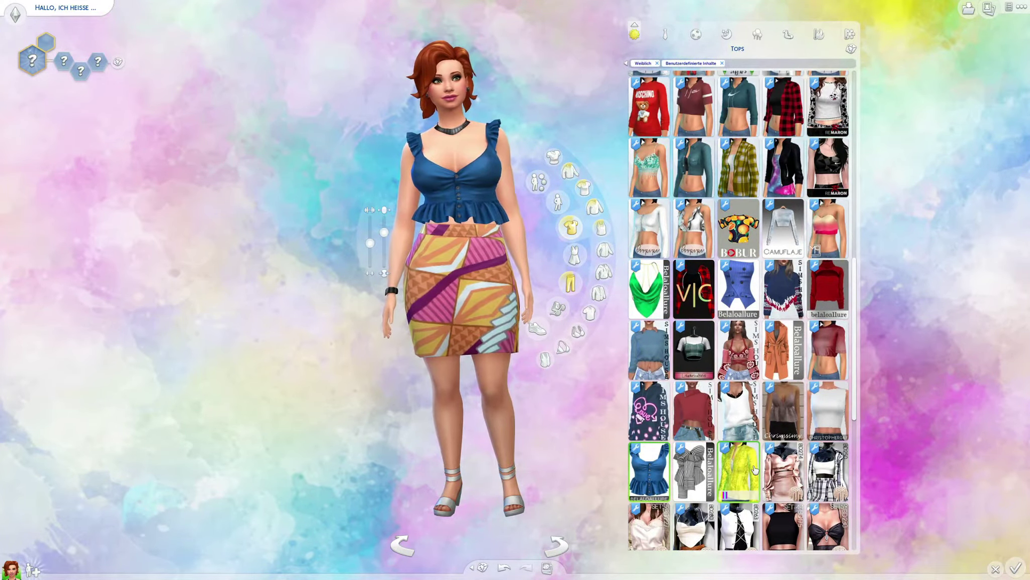
scroll(750, 467, down, 5)
click(824, 452)
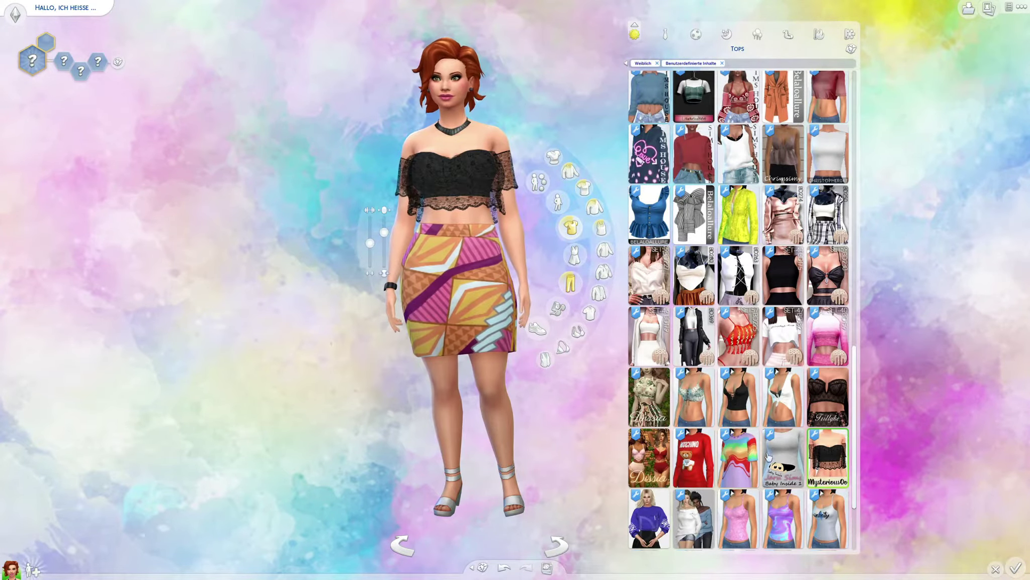
click(555, 548)
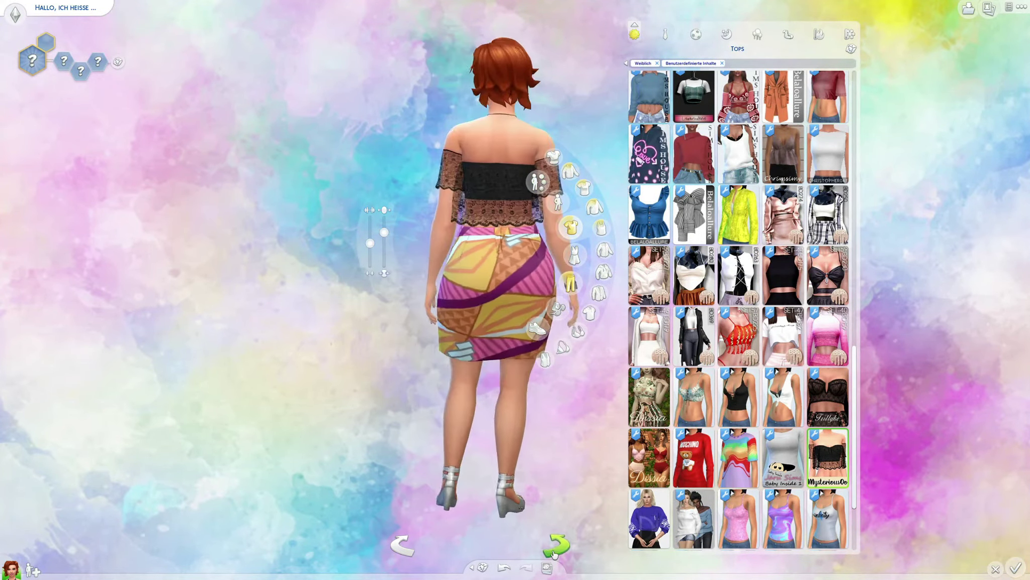
Step: Try several colour swatches on the MysteriousOo lace top, including light blue and teal
mouse_move(825, 468)
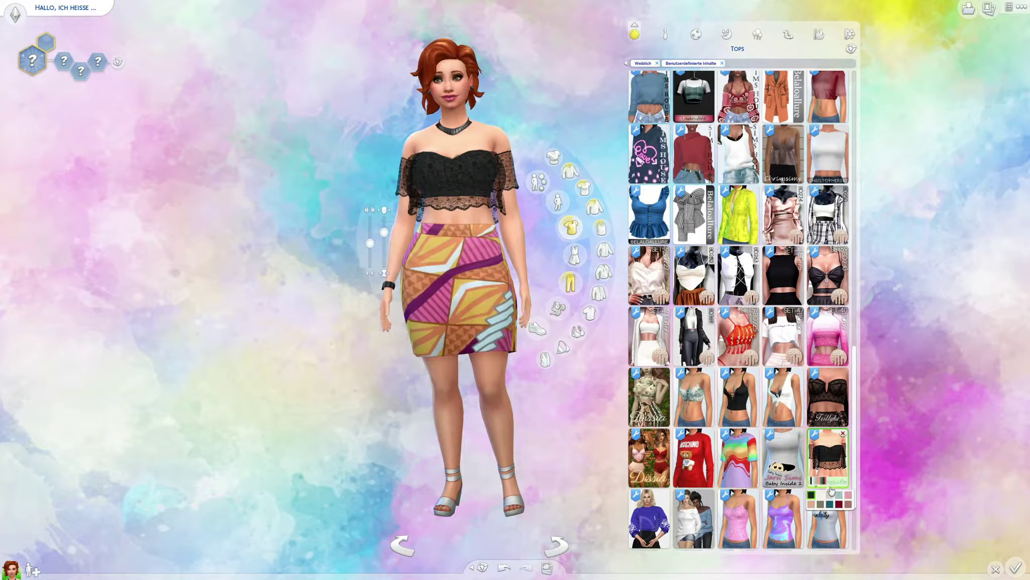
click(825, 497)
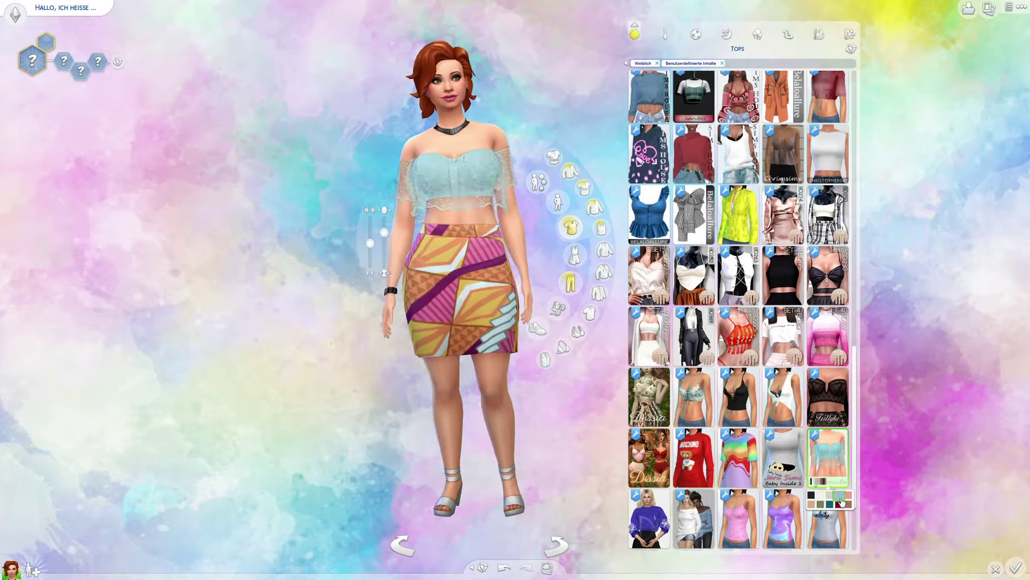
click(840, 503)
click(830, 504)
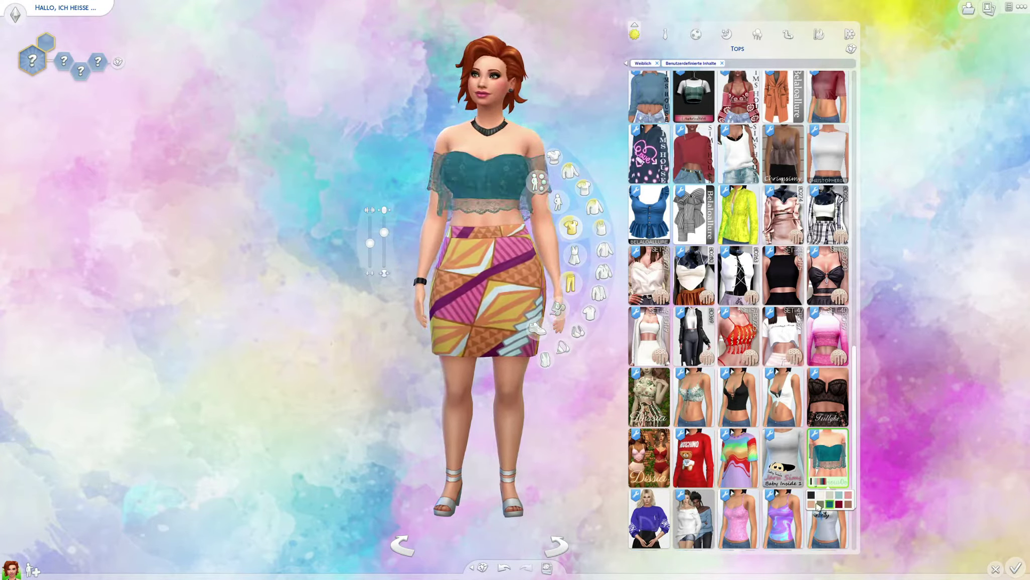
click(812, 504)
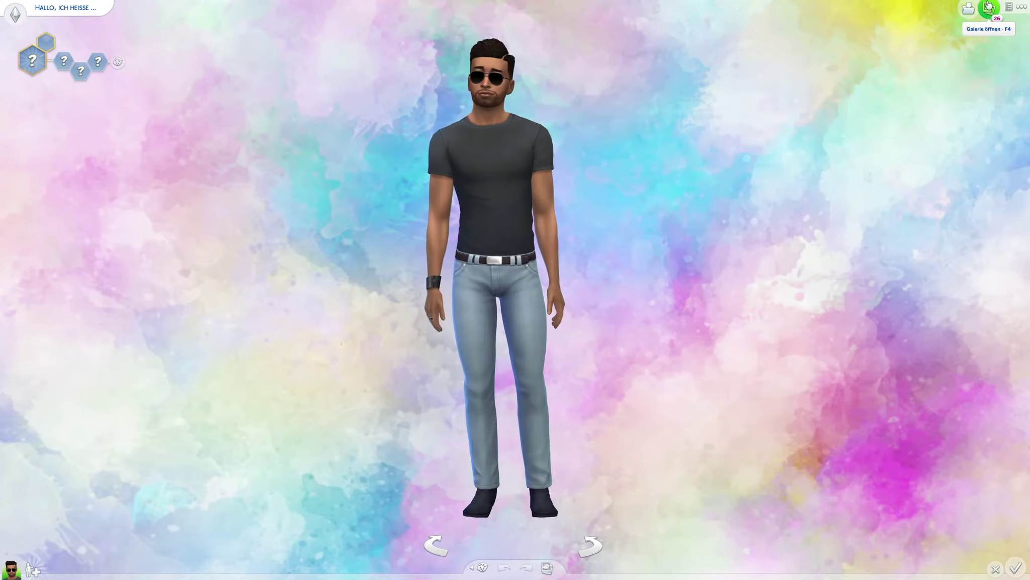
Step: Open My Library (Meine Bibliothek) in the gallery, include custom content in the results, and open the first entry's details
click(989, 9)
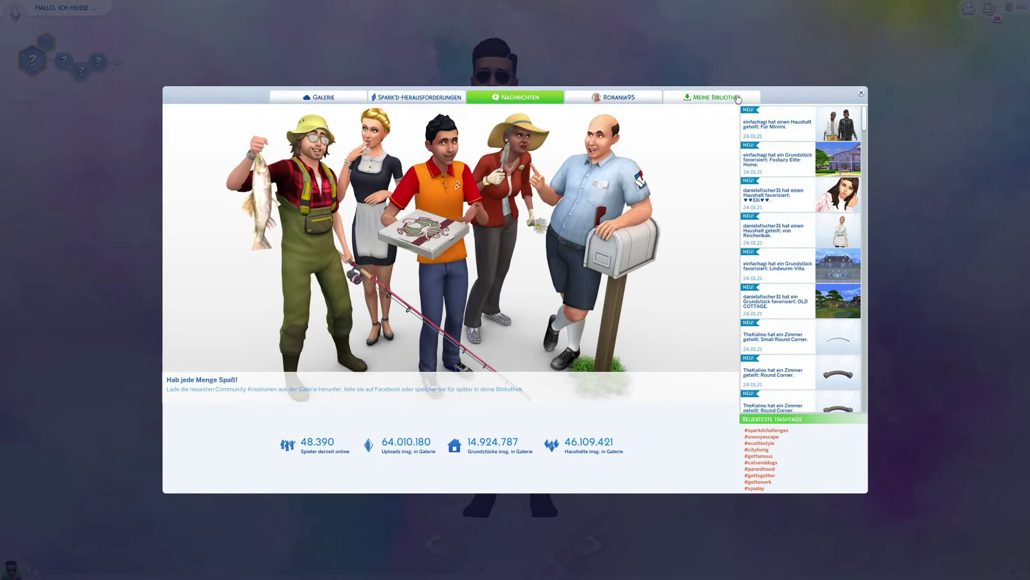
click(736, 98)
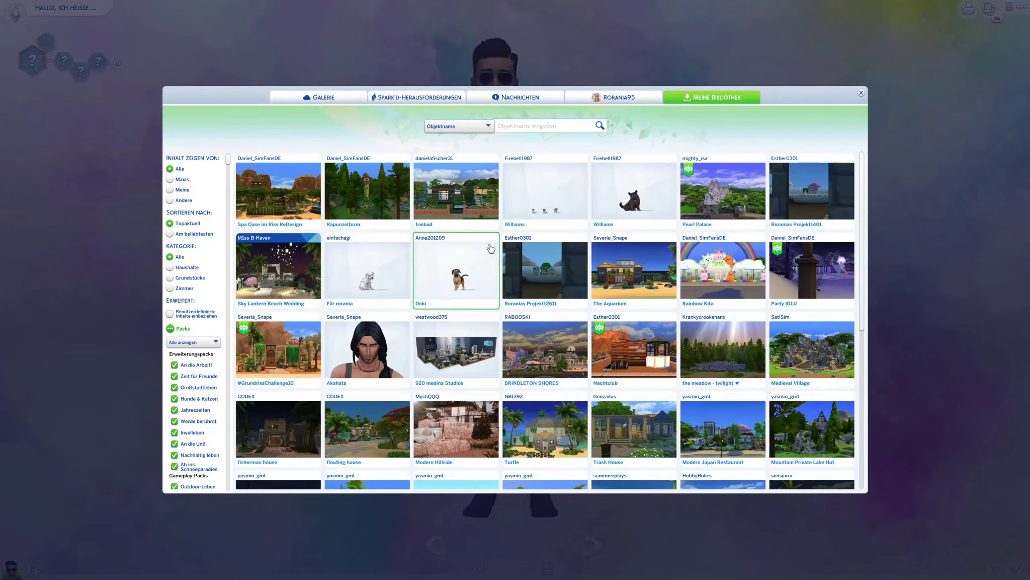
click(174, 319)
click(308, 195)
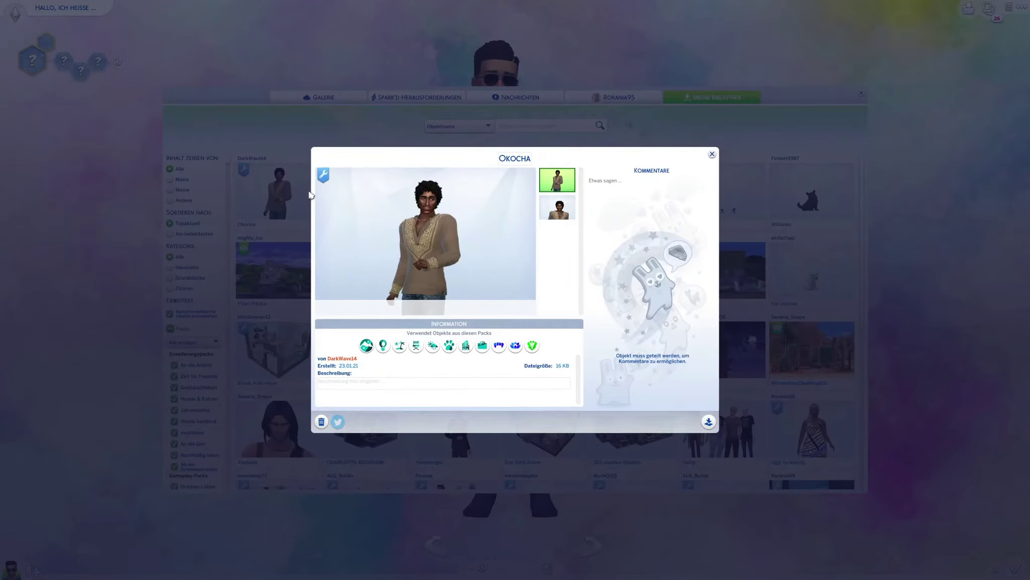
Step: Load the opened library household into Create a Sim, replacing the current household (Ersetzen)
click(709, 422)
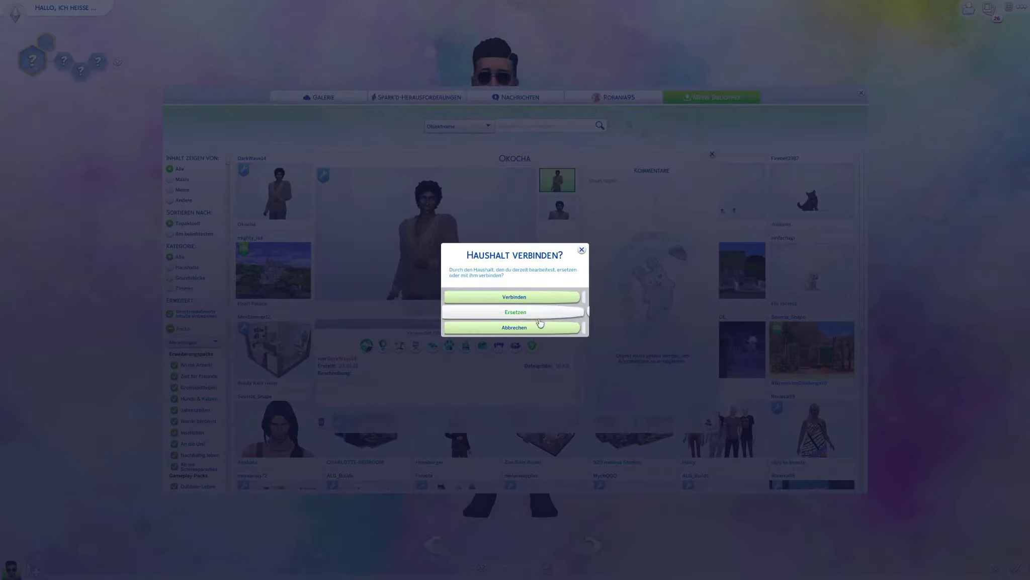
click(515, 312)
click(578, 315)
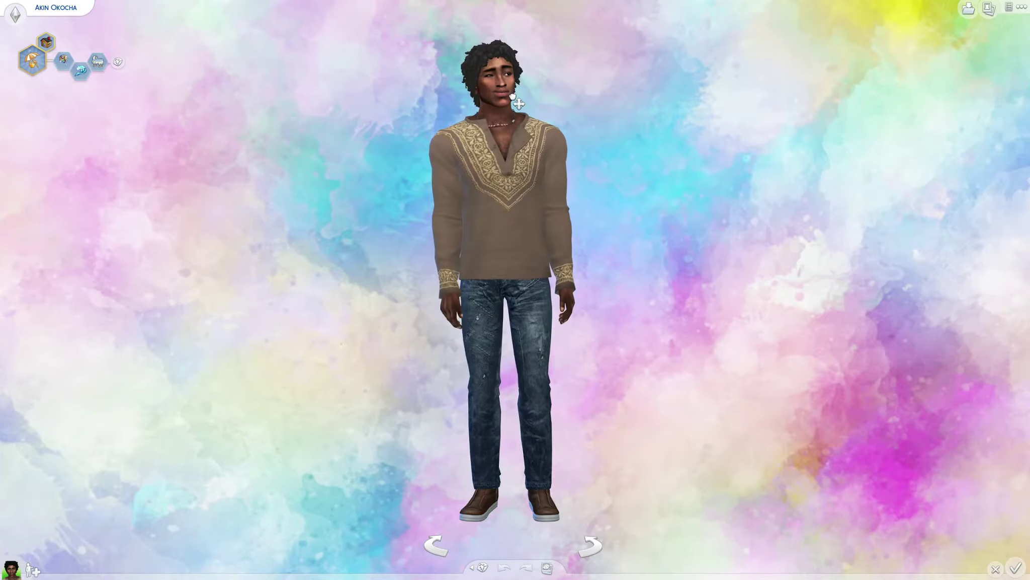
Step: Examine the loaded Sim's head and hair up close from the front and the side
scroll(473, 397, up, 3)
scroll(473, 397, up, 2)
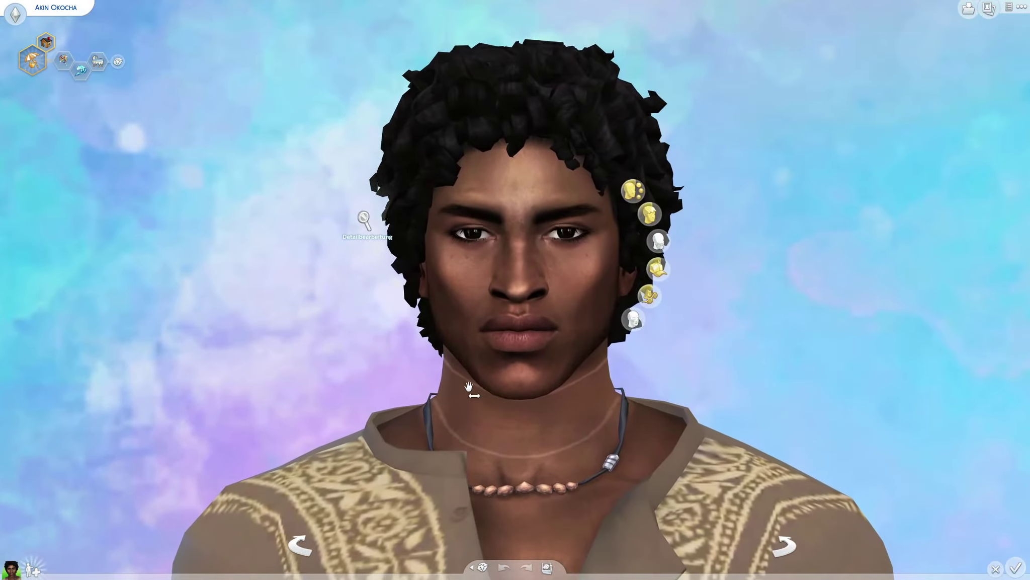
click(784, 546)
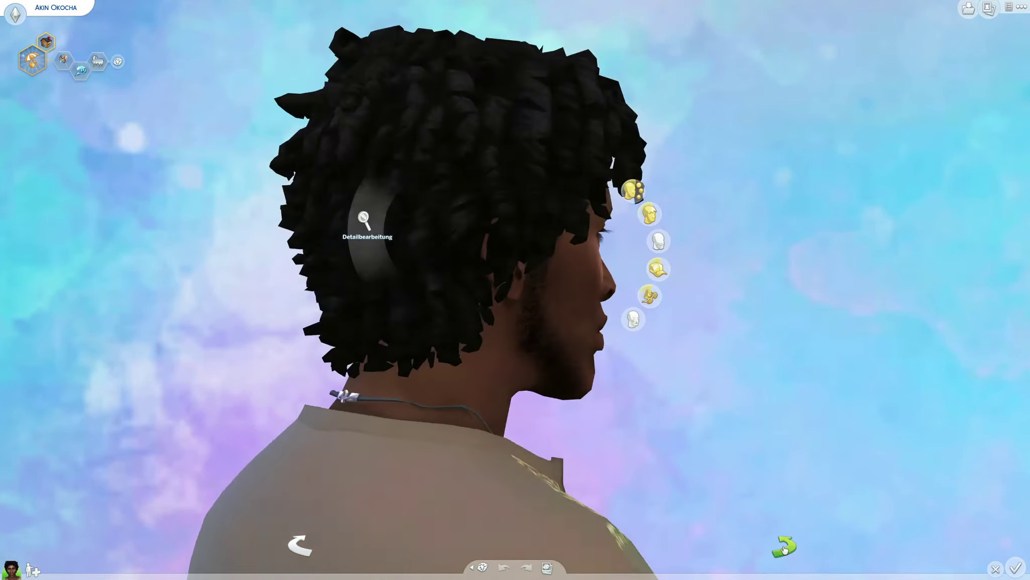
scroll(507, 310, down, 5)
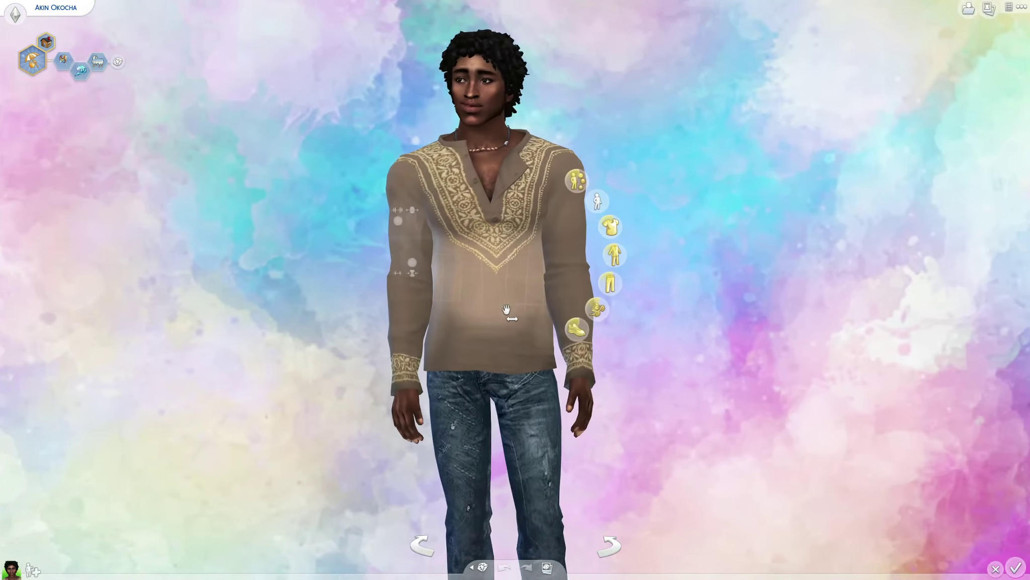
Step: Review the Sim's outfits in the tops catalogue, going through evening wear (Abendkleidung), sleepwear (Nachtwäsche), party wear (Ausgehkleidung) and the remaining outfit categories
click(506, 310)
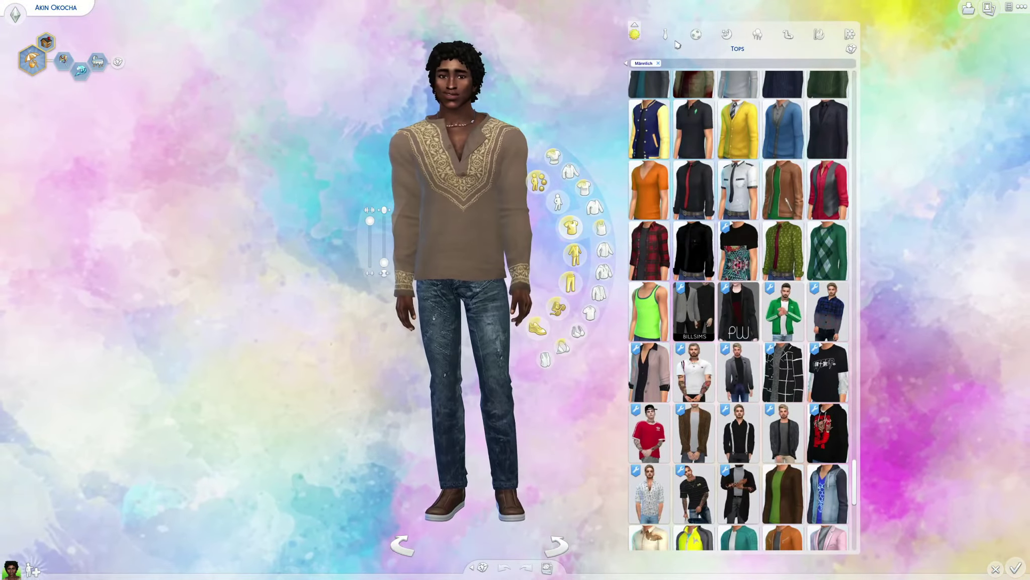
click(666, 35)
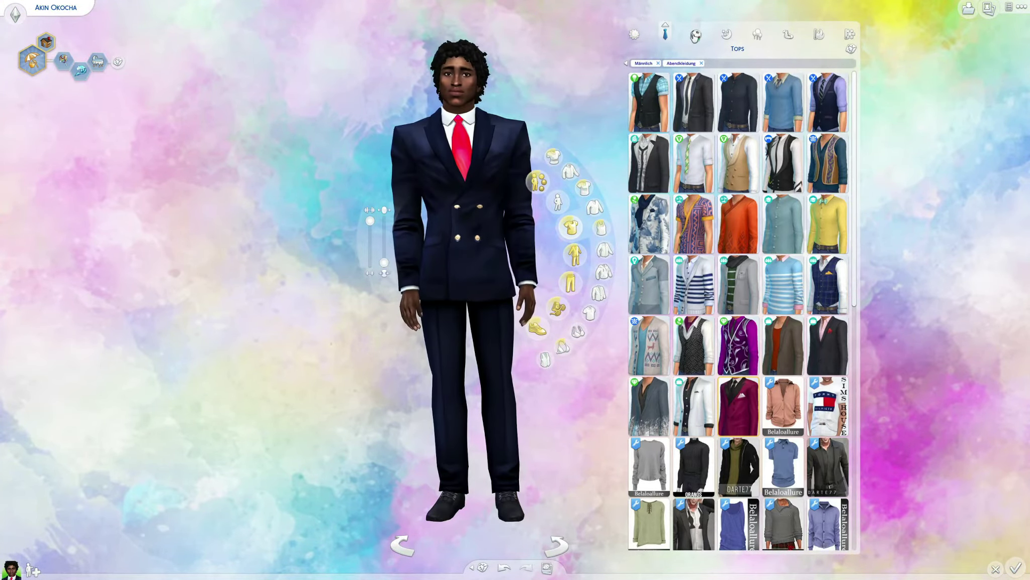
click(696, 35)
click(725, 35)
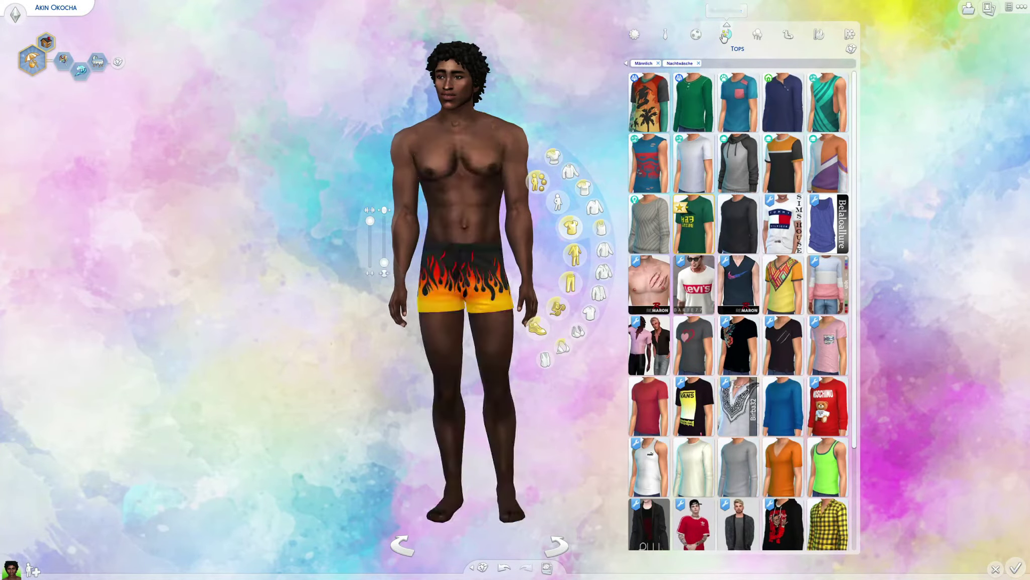
click(757, 35)
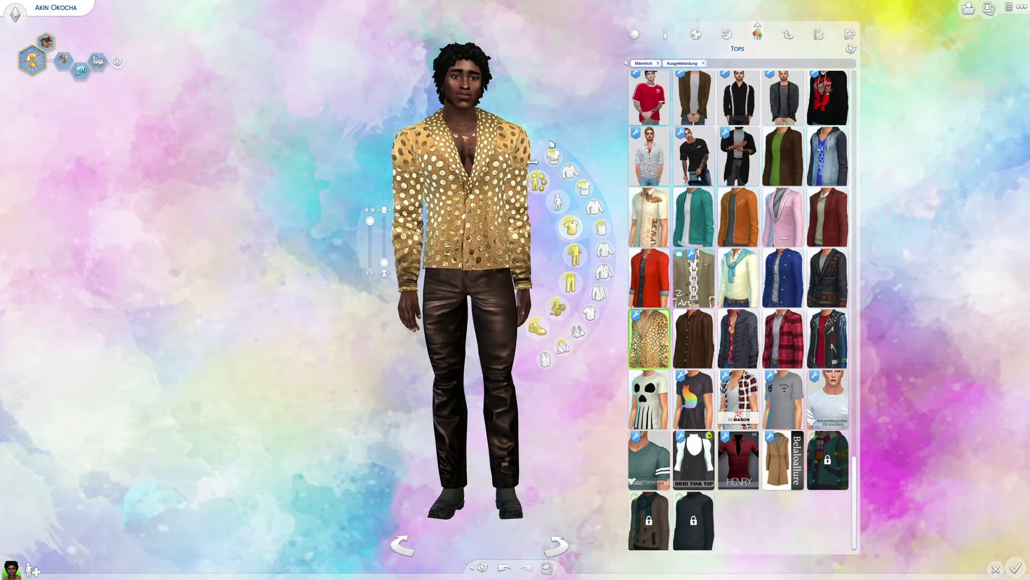
click(788, 35)
click(819, 35)
key(Escape)
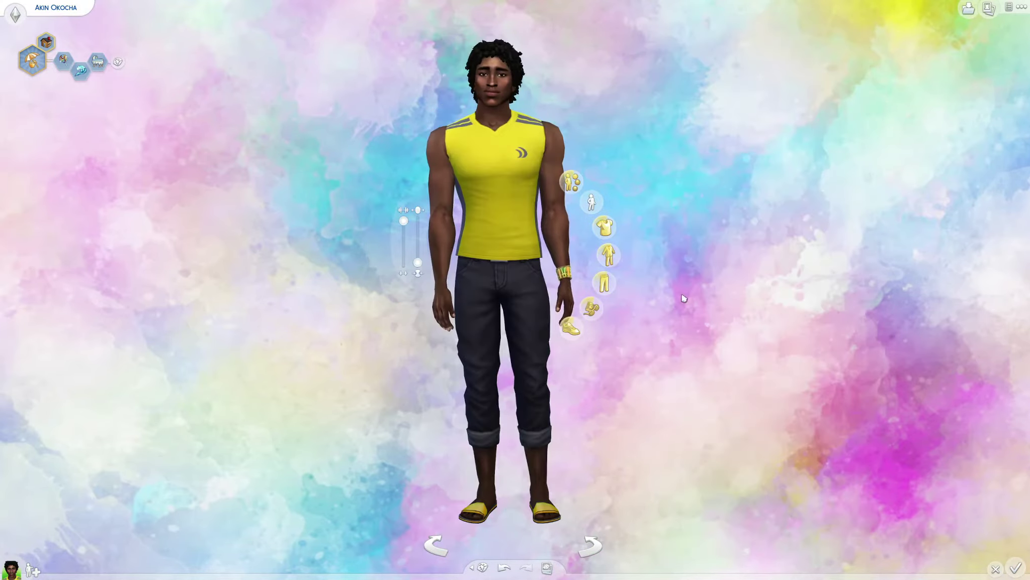
Step: Accept the household, save it to the library and continue to choosing a place to live
click(1015, 567)
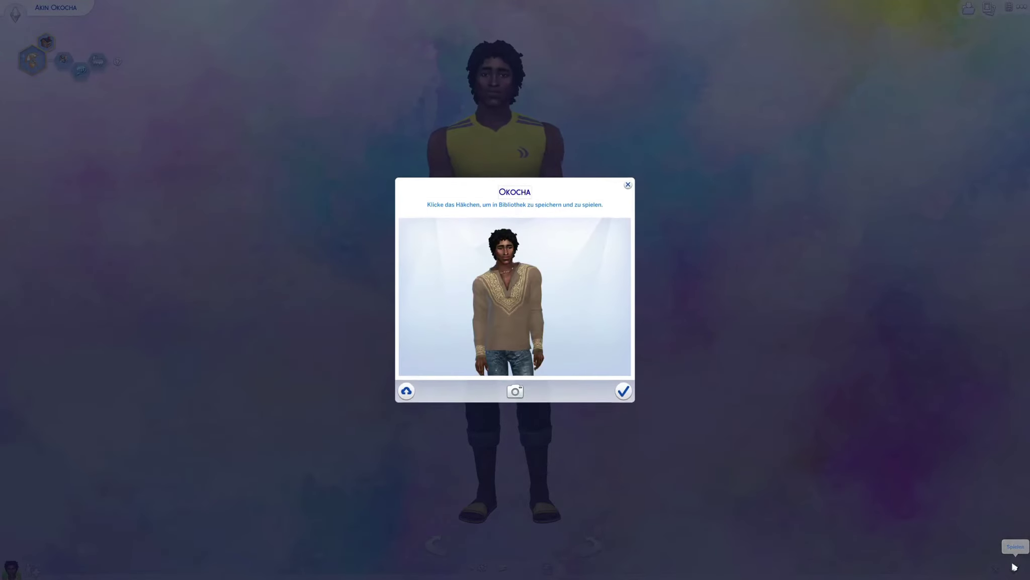
click(623, 389)
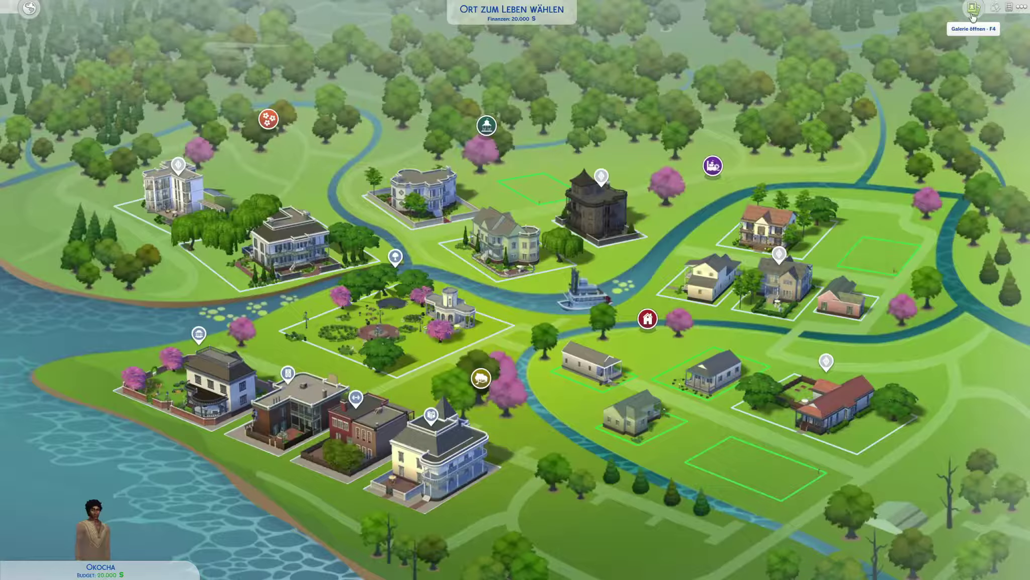
Step: Place the Pearl Palace lot from My Library (Meine Bibliothek) on Magnolienblüten-Park, furnished (Möbliert) and with the Park venue type
click(974, 7)
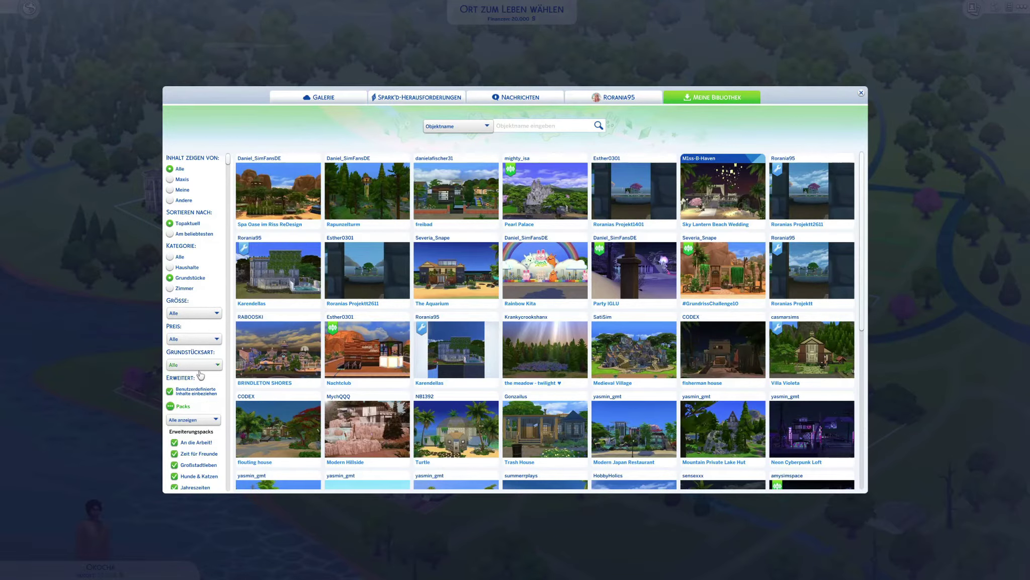
click(523, 191)
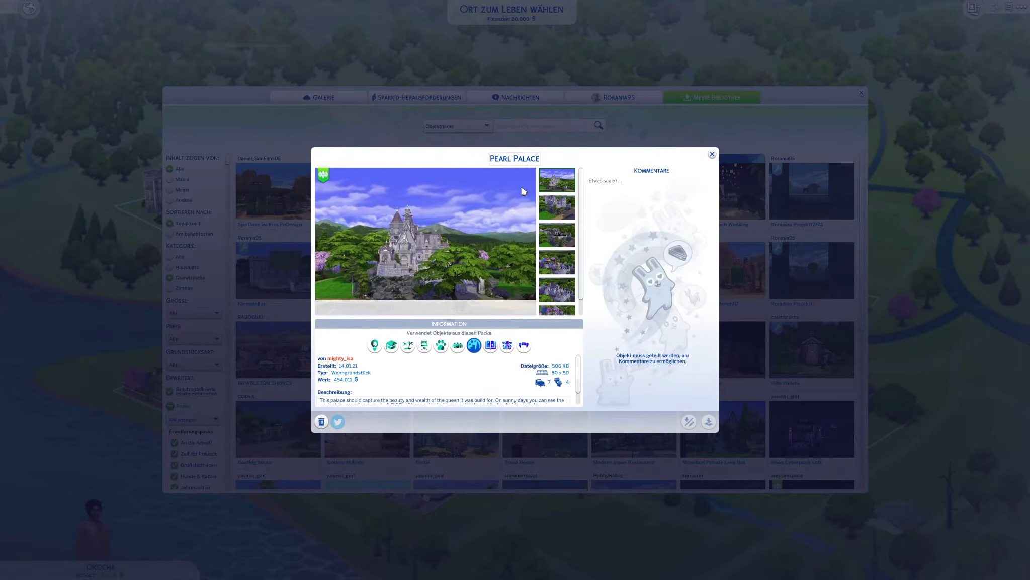
click(708, 421)
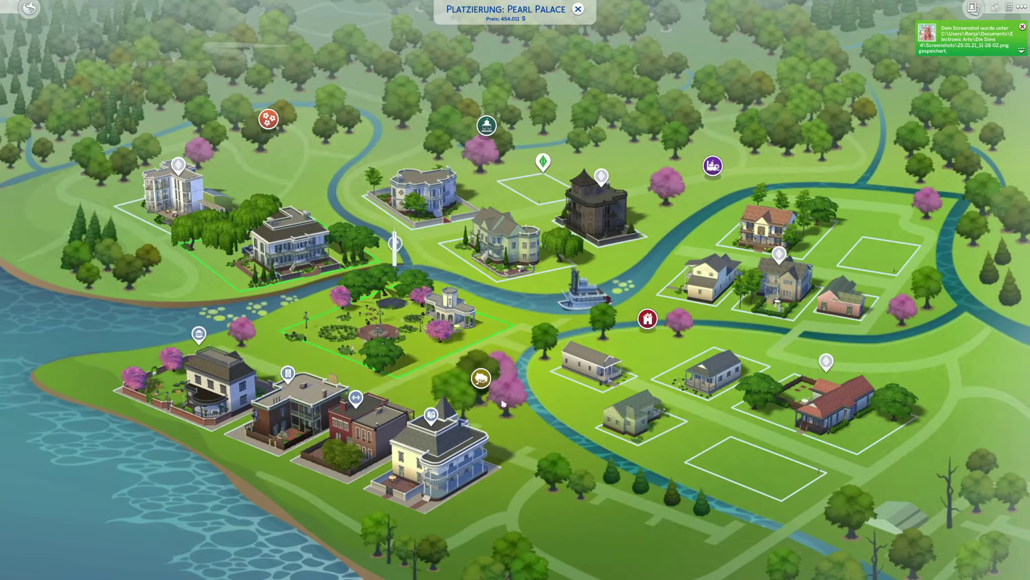
click(418, 355)
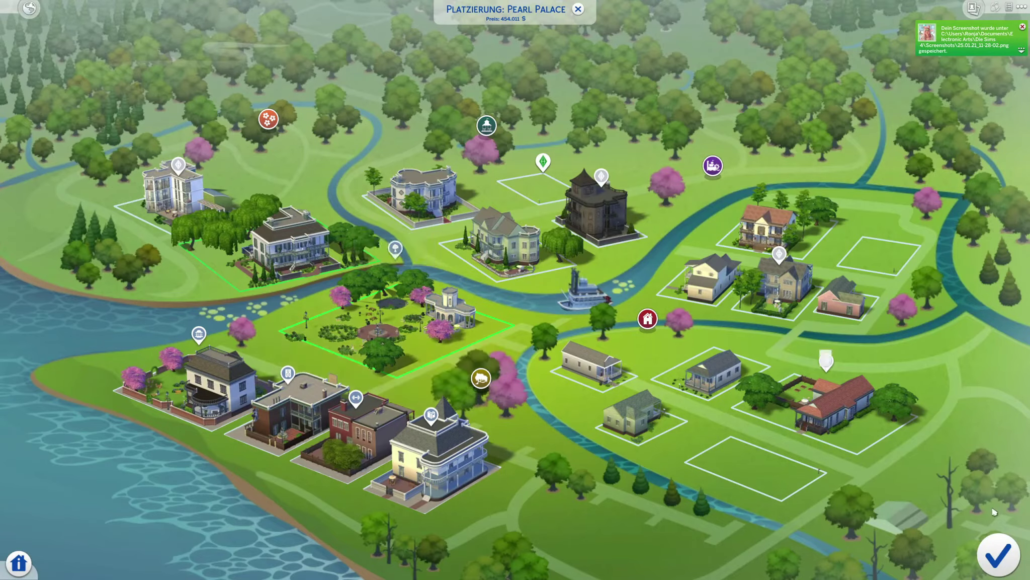
click(992, 545)
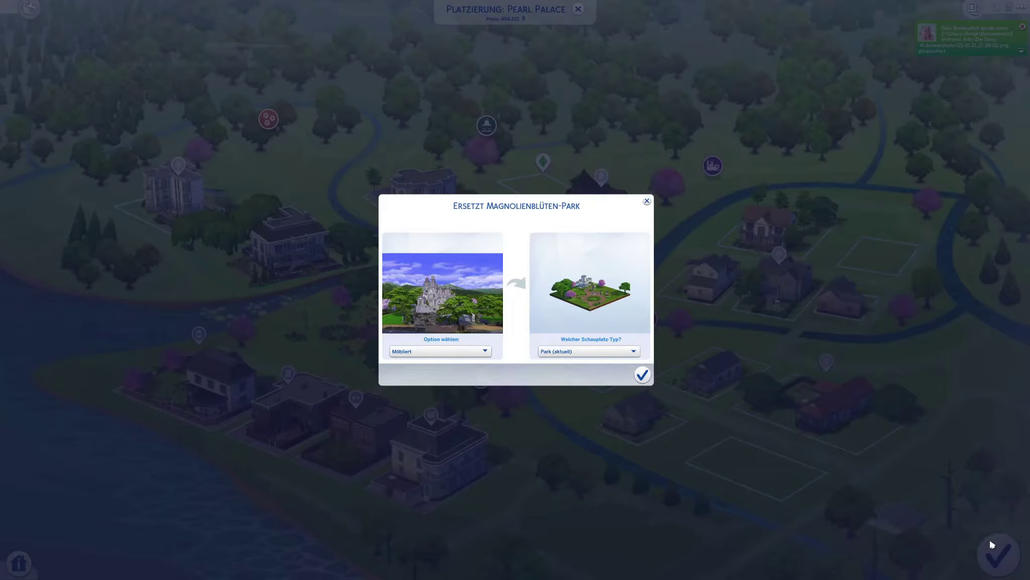
click(642, 375)
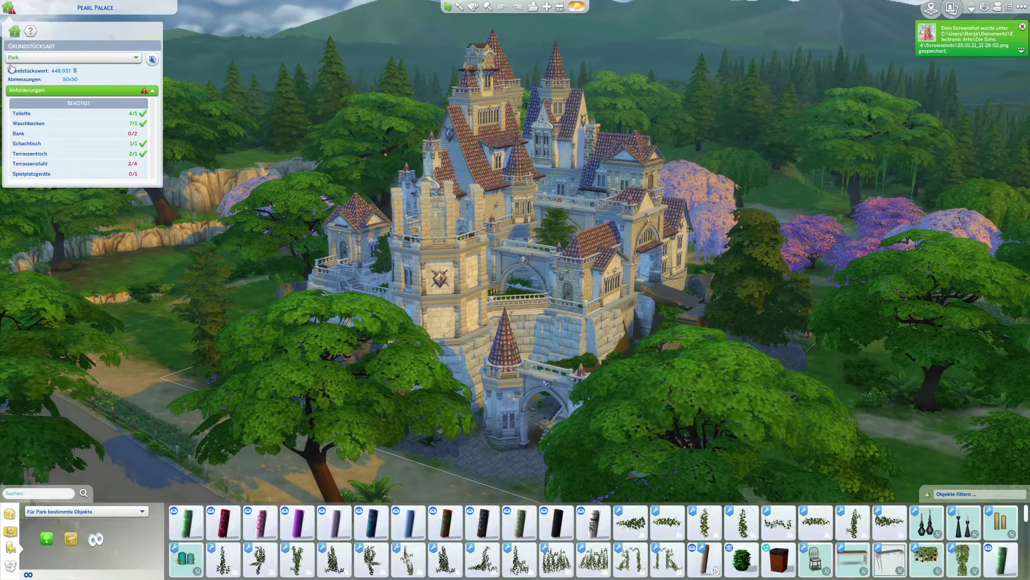
Step: Inspect the placed Pearl Palace in build mode, lowering and raising the visible floors to view the interior rooms and the roof
click(13, 58)
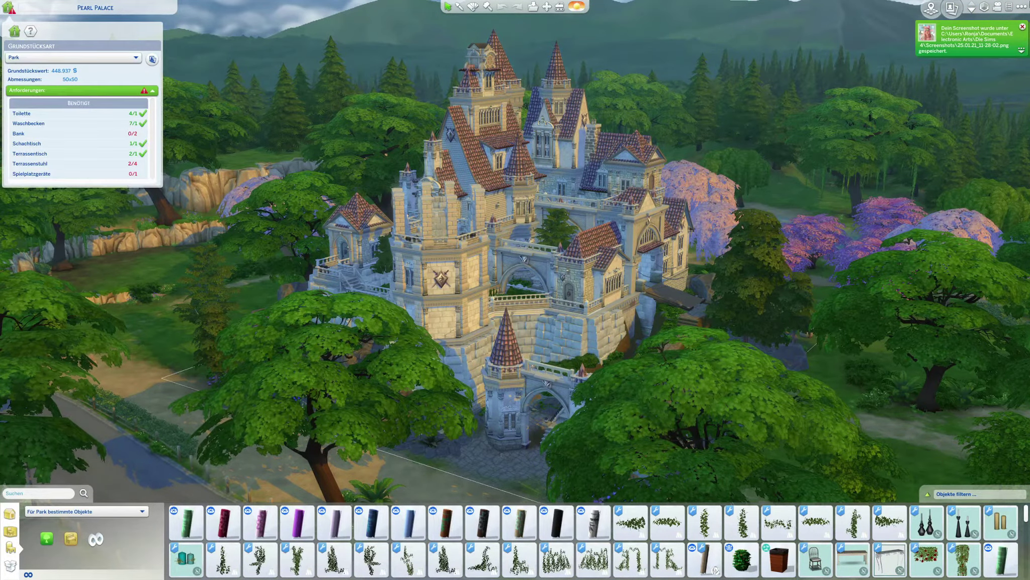
click(973, 10)
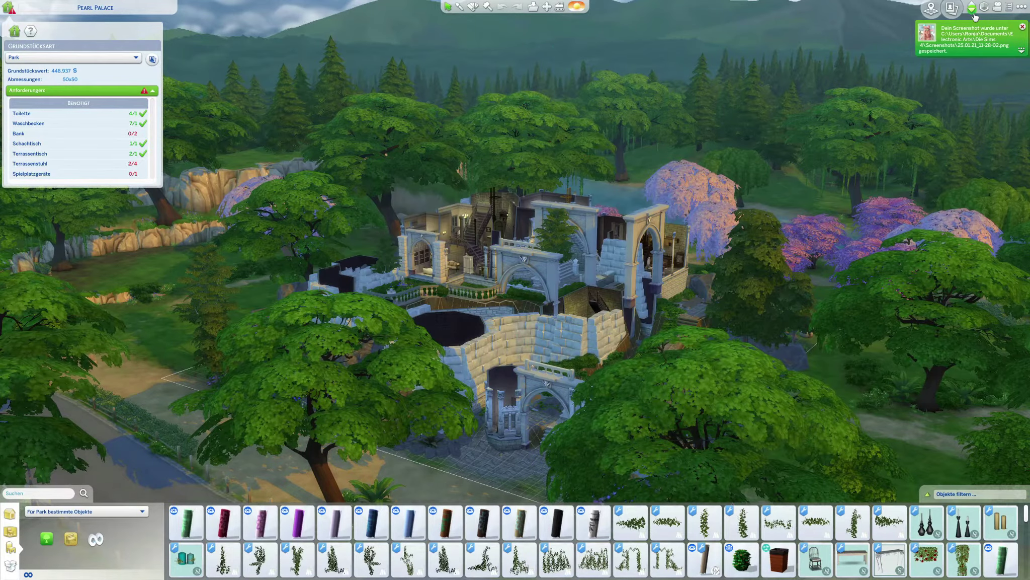
click(974, 9)
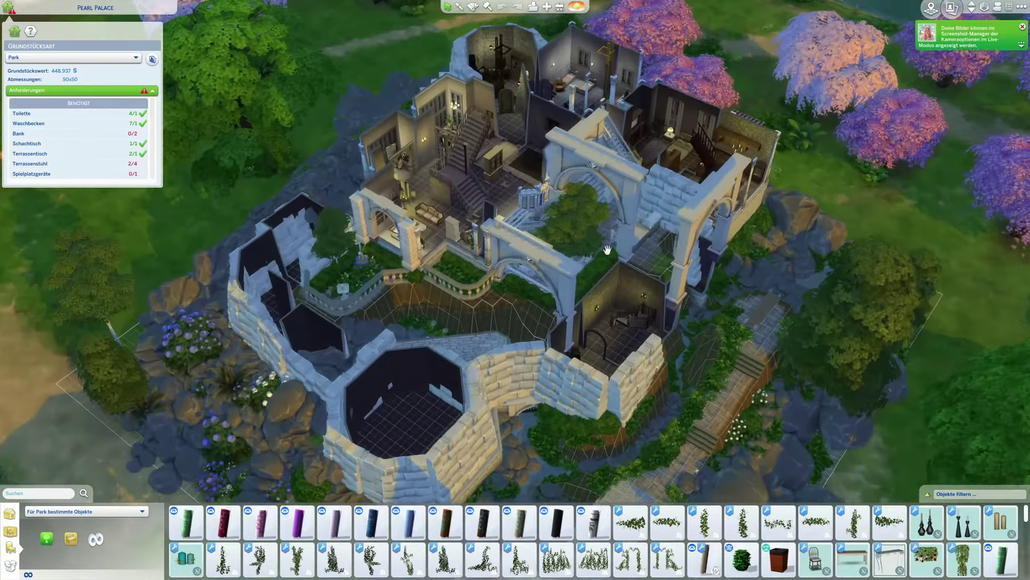
scroll(552, 312, up, 5)
scroll(553, 312, down, 3)
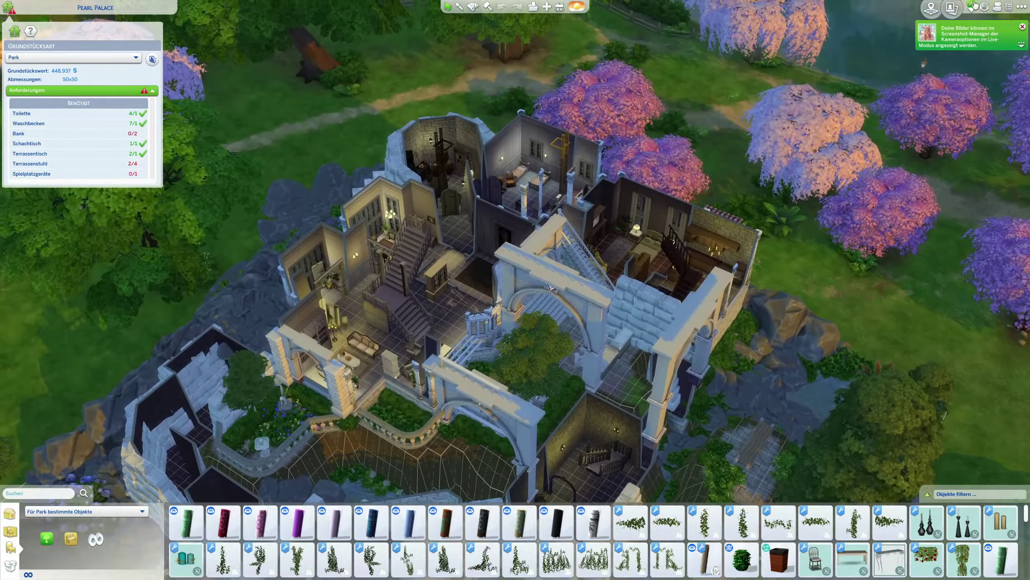
key(Page_Up)
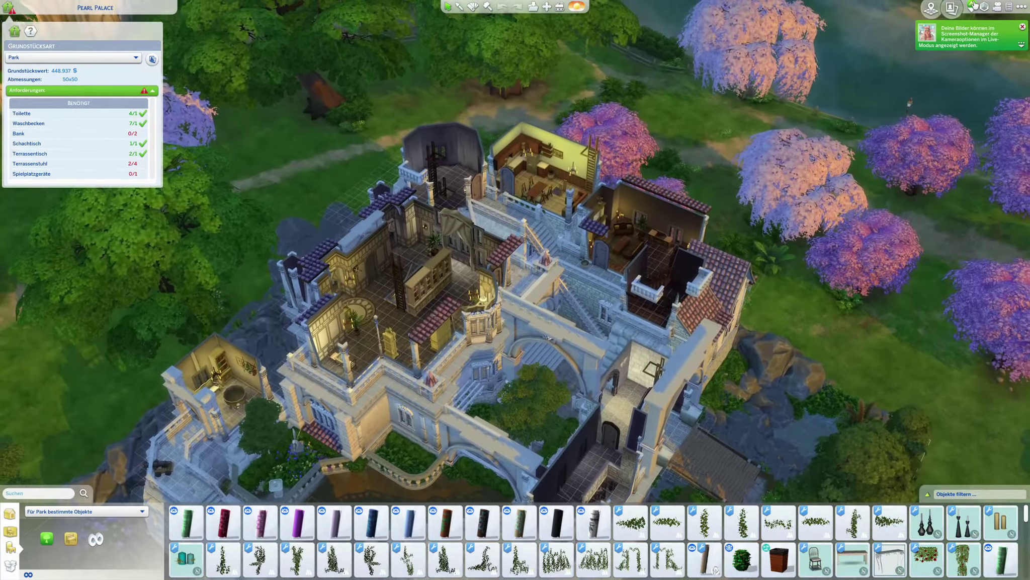
key(Page_Up)
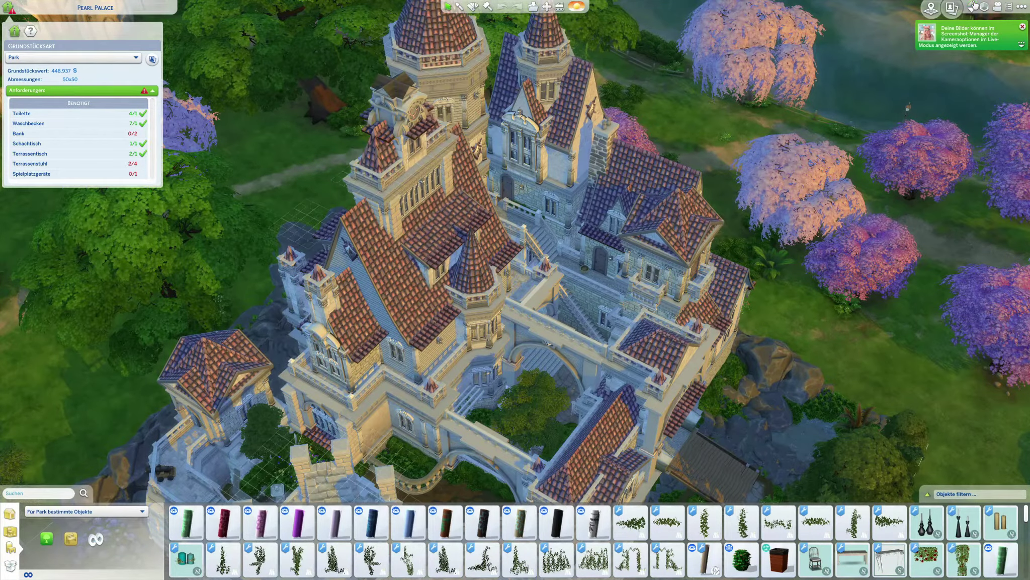